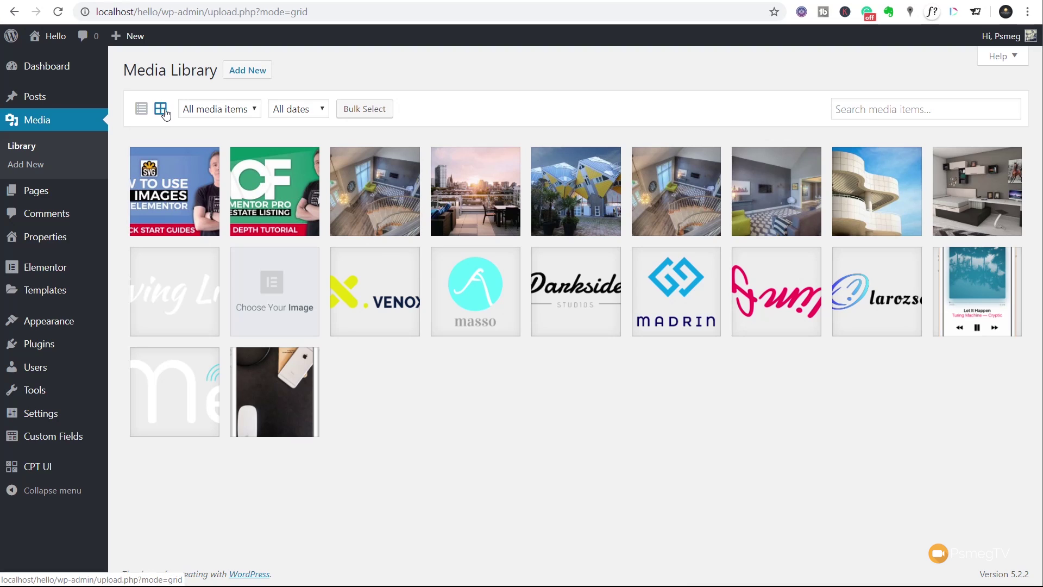
- Switch the Media Library to list view with author, attachment and date columns, and open the media type filter
{"action": "left_click", "coordinate": [141, 110]}
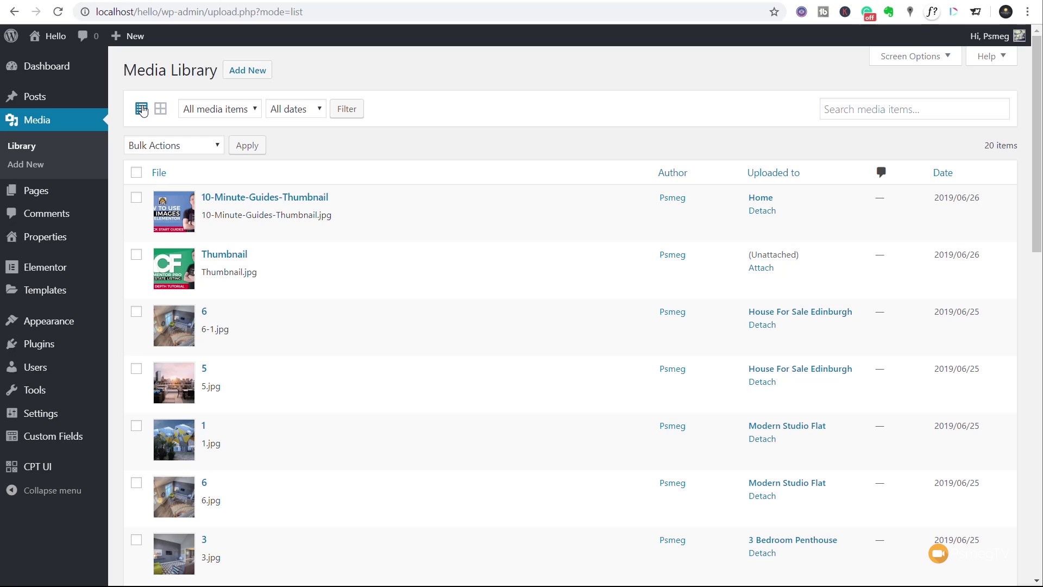
{"action": "left_click", "coordinate": [220, 114]}
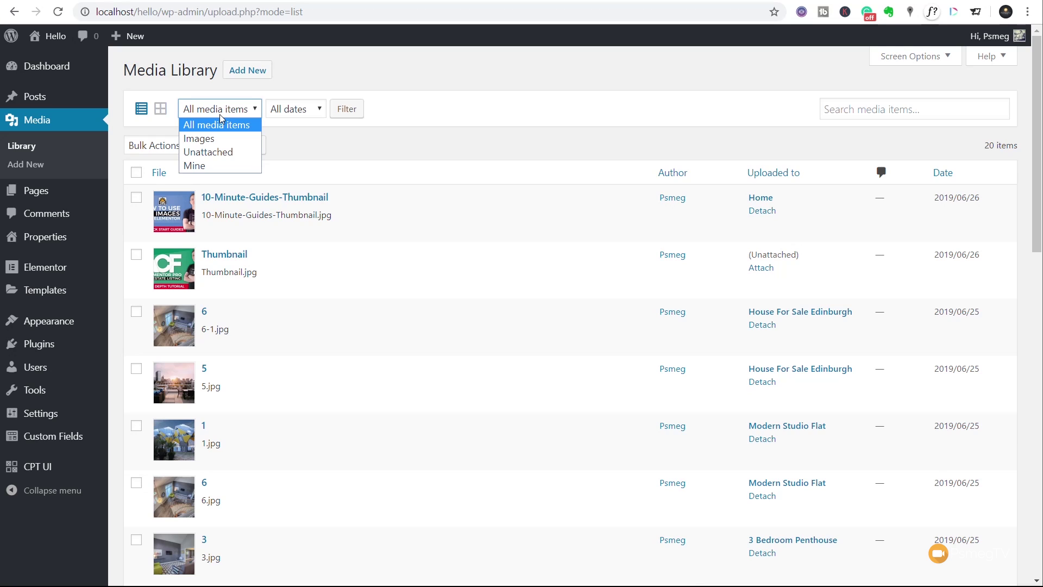
{"action": "left_click", "coordinate": [220, 114]}
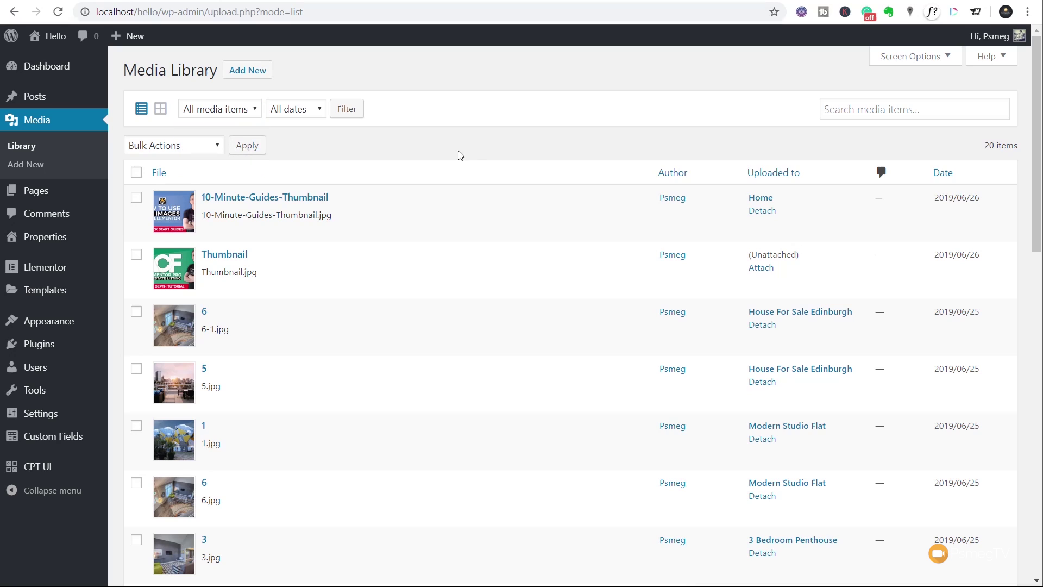
{"action": "left_click", "coordinate": [306, 112]}
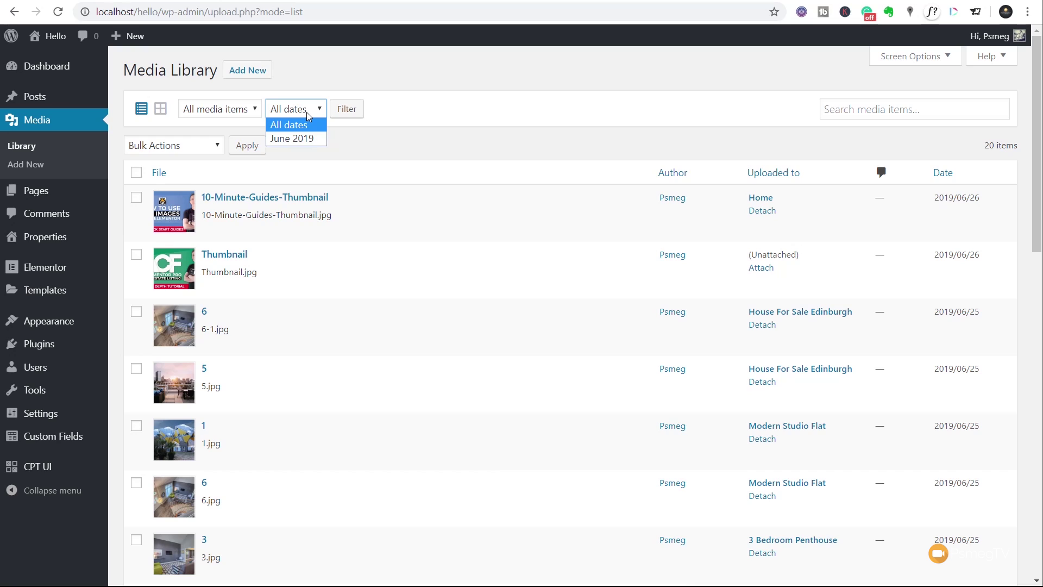
{"action": "left_click", "coordinate": [922, 111]}
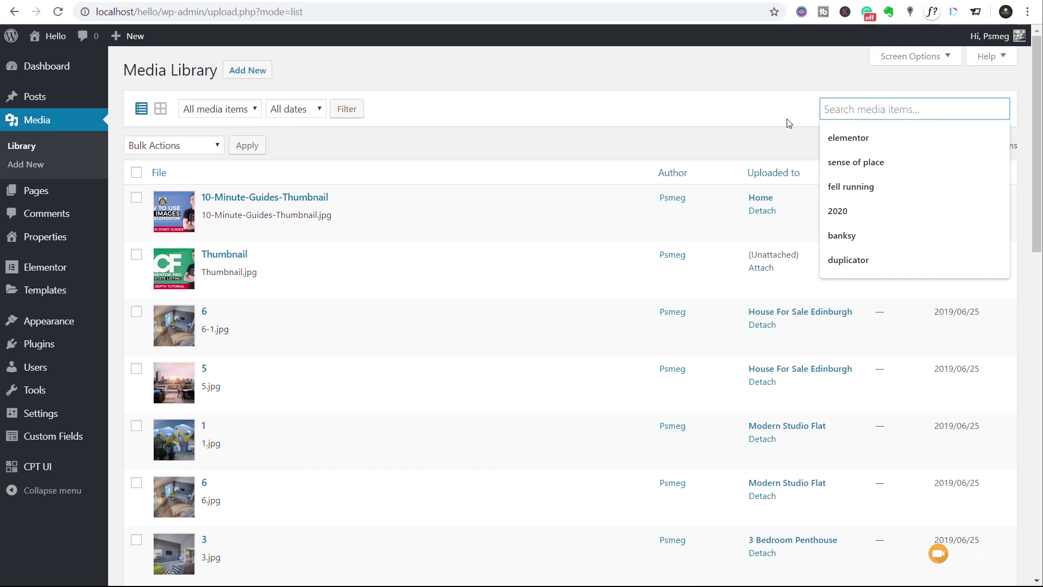
{"action": "left_click", "coordinate": [700, 140]}
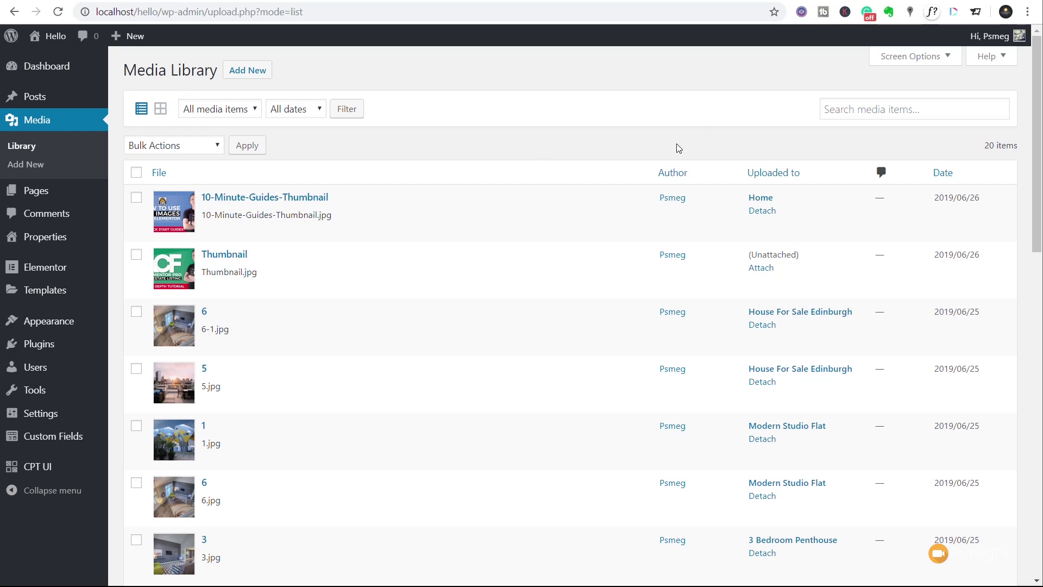
- Go to Plugins > Installed Plugins and scroll down to the inactive FileBird Lite and Mediamatic Lite
{"action": "mouse_move", "coordinate": [25, 346]}
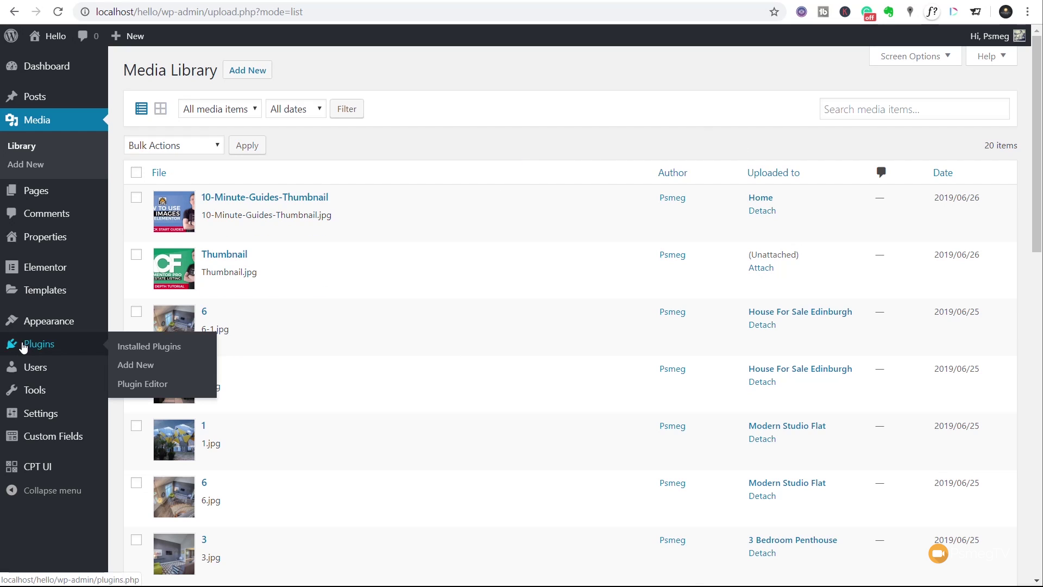
{"action": "left_click", "coordinate": [139, 350]}
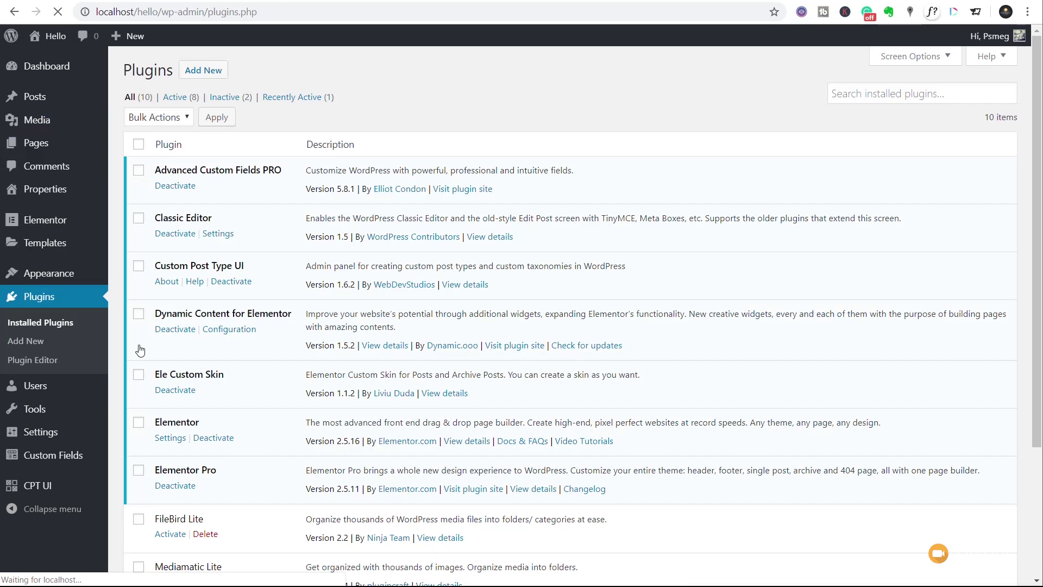
{"action": "scroll", "coordinate": [337, 379], "scroll_direction": "down", "scroll_amount": 3}
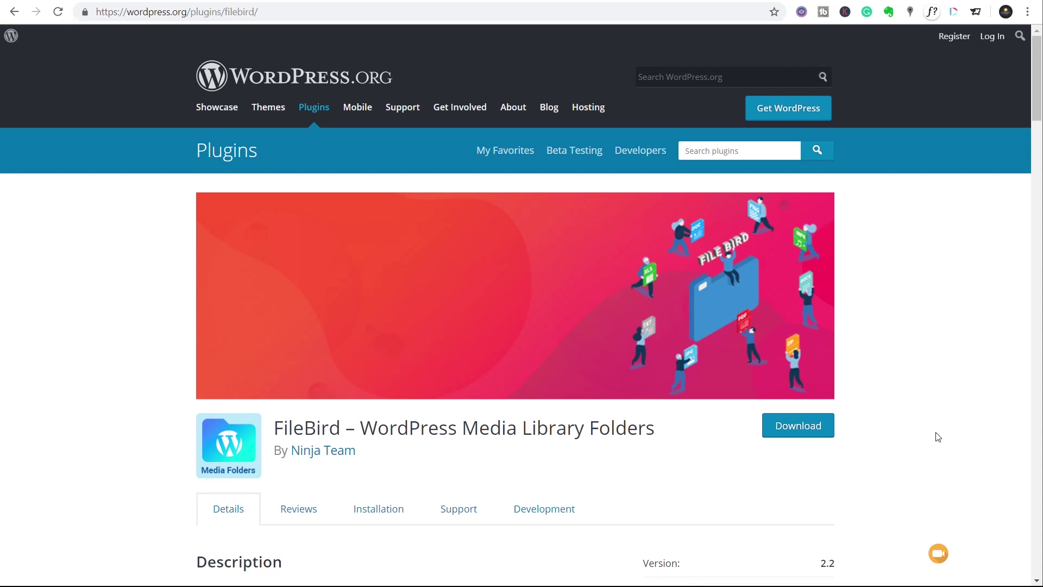
- Read through the FileBird wordpress.org page, then go back to the localhost Plugins tab
{"action": "scroll", "coordinate": [938, 441], "scroll_direction": "down", "scroll_amount": 5}
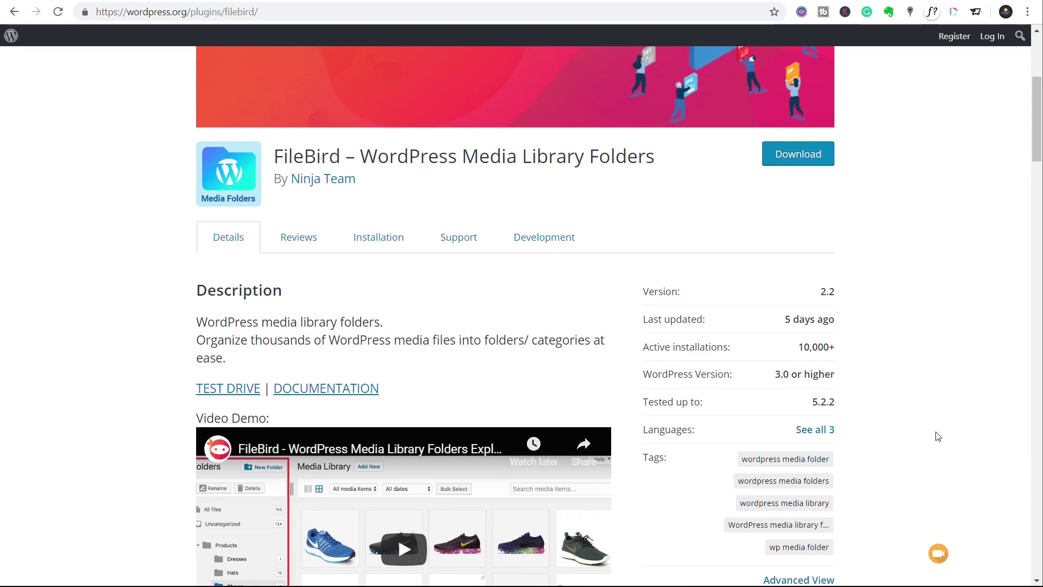
{"action": "scroll", "coordinate": [938, 436], "scroll_direction": "down", "scroll_amount": 4}
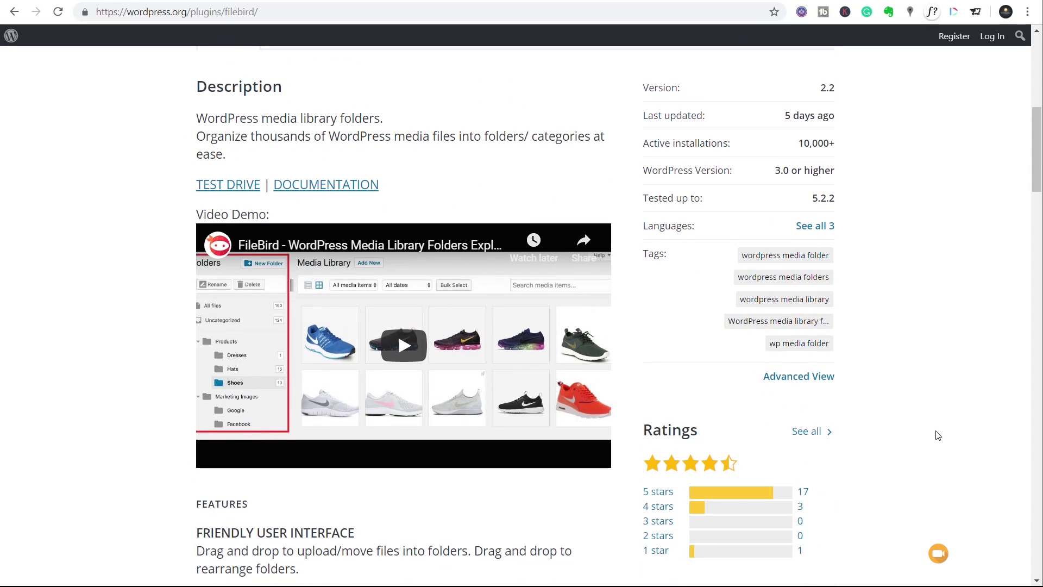
{"action": "scroll", "coordinate": [939, 436], "scroll_direction": "down", "scroll_amount": 3}
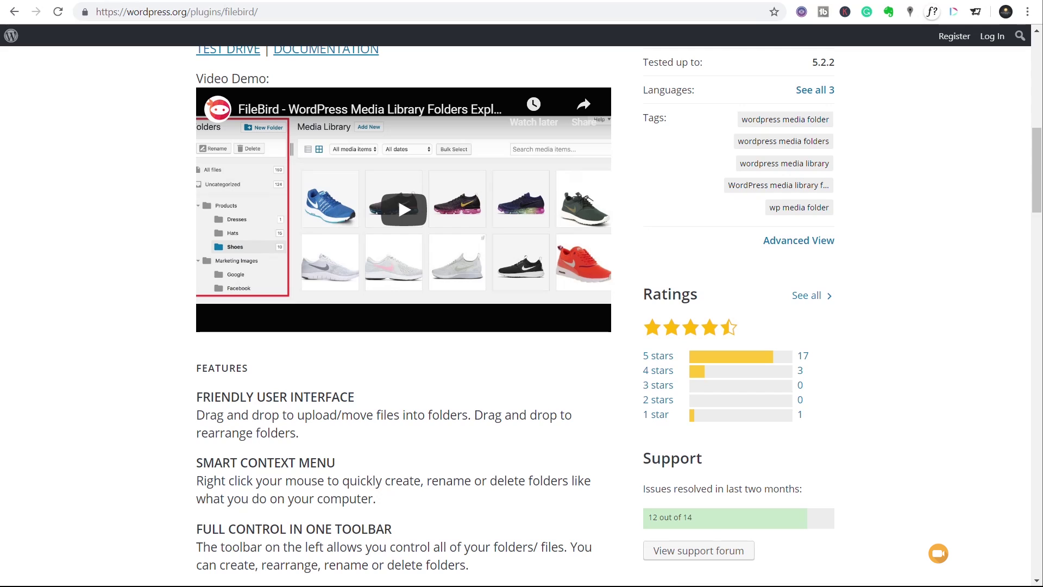
{"action": "left_click", "coordinate": [642, 3]}
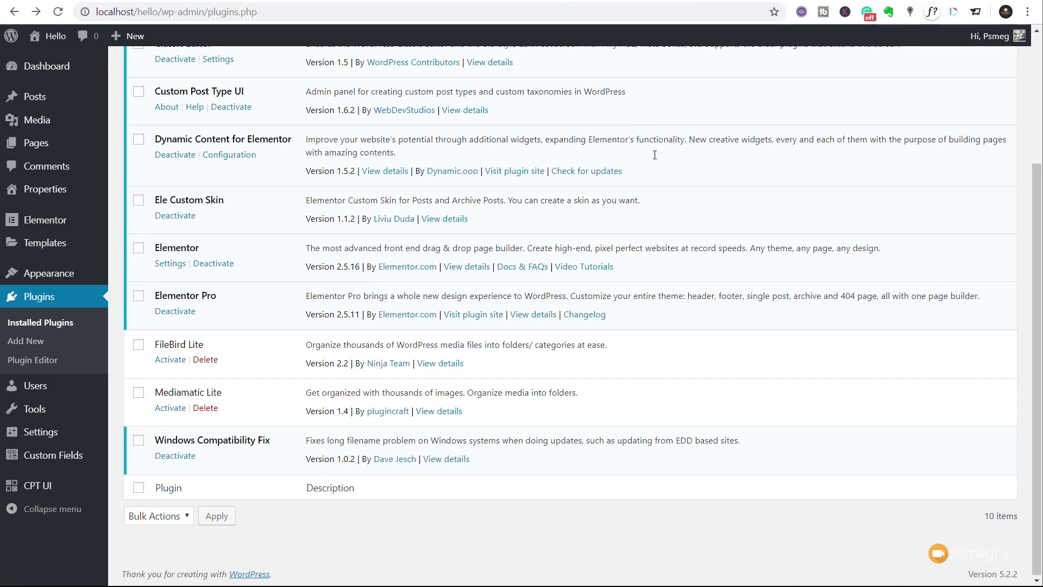
- Activate FileBird Lite and open Media > Library in grid view with its new Folders panel
{"action": "left_click", "coordinate": [170, 360]}
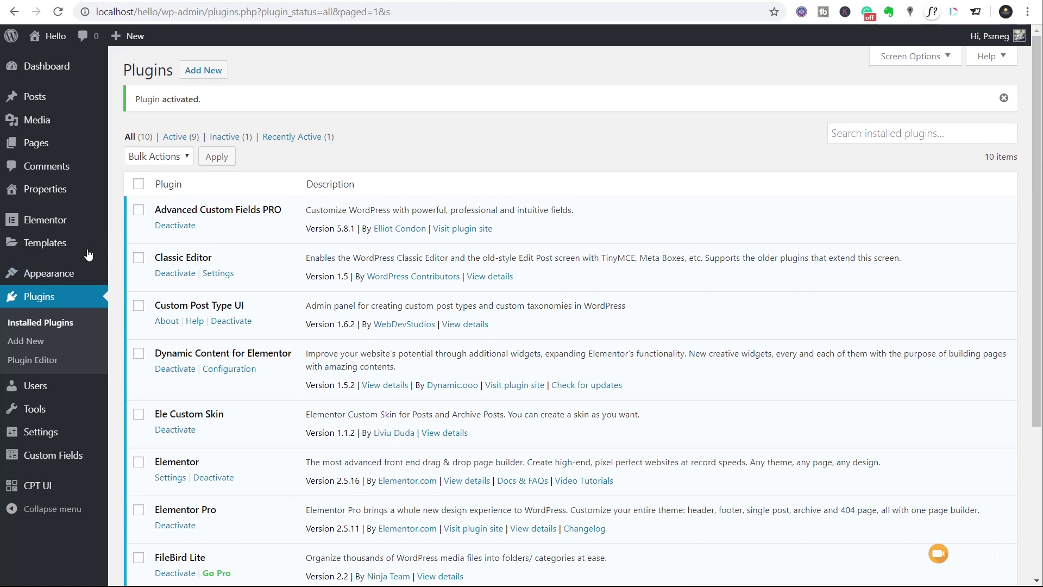
{"action": "left_click", "coordinate": [125, 130]}
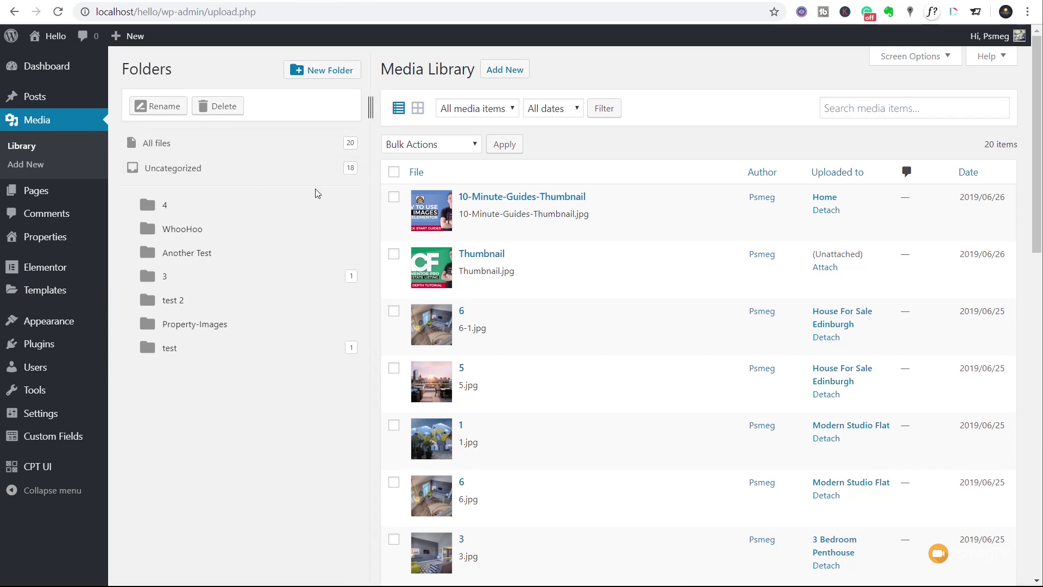
{"action": "left_click", "coordinate": [424, 110]}
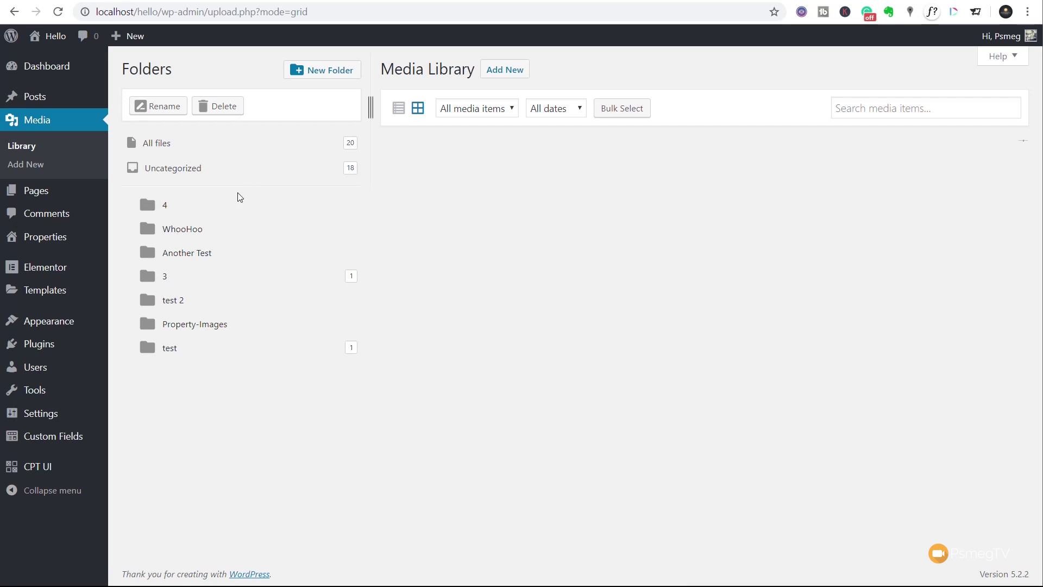
- Browse folders 4, WhooHoo, Another Test, All files (20), Uncategorized (18), and folder 3
{"action": "left_click", "coordinate": [193, 210]}
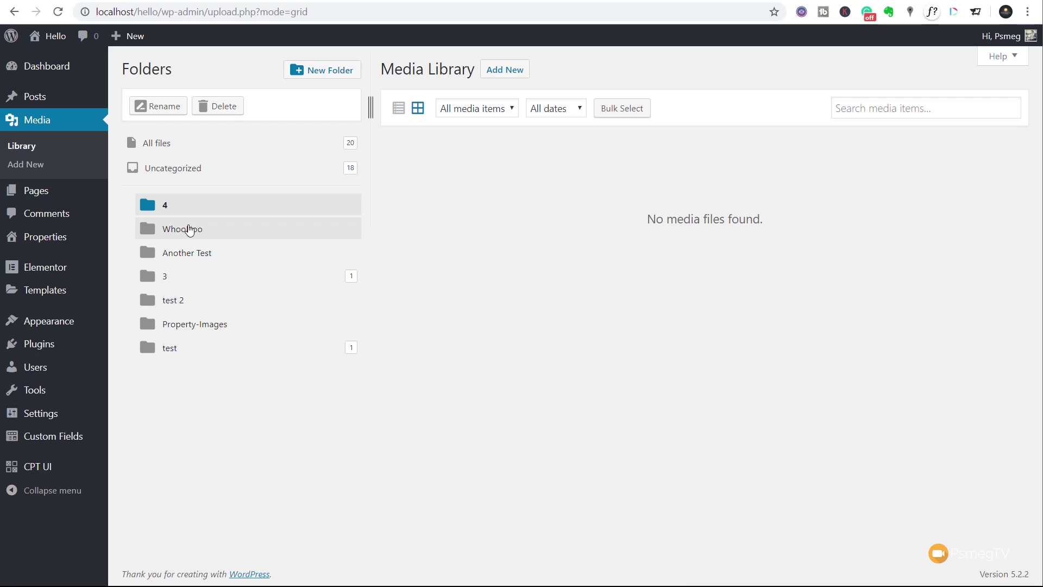
{"action": "left_click", "coordinate": [189, 229]}
{"action": "left_click", "coordinate": [188, 253]}
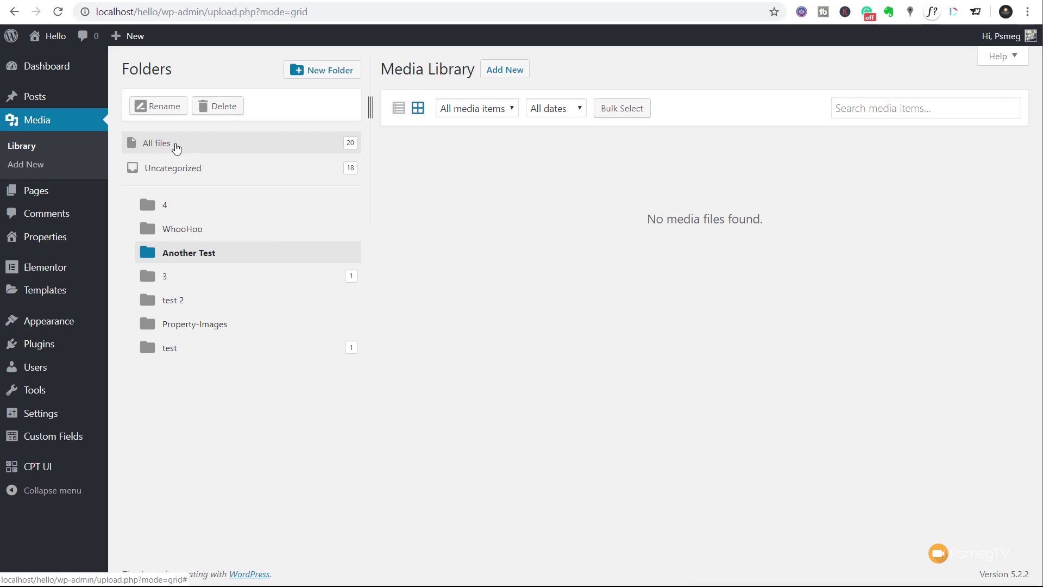
{"action": "left_click", "coordinate": [177, 149]}
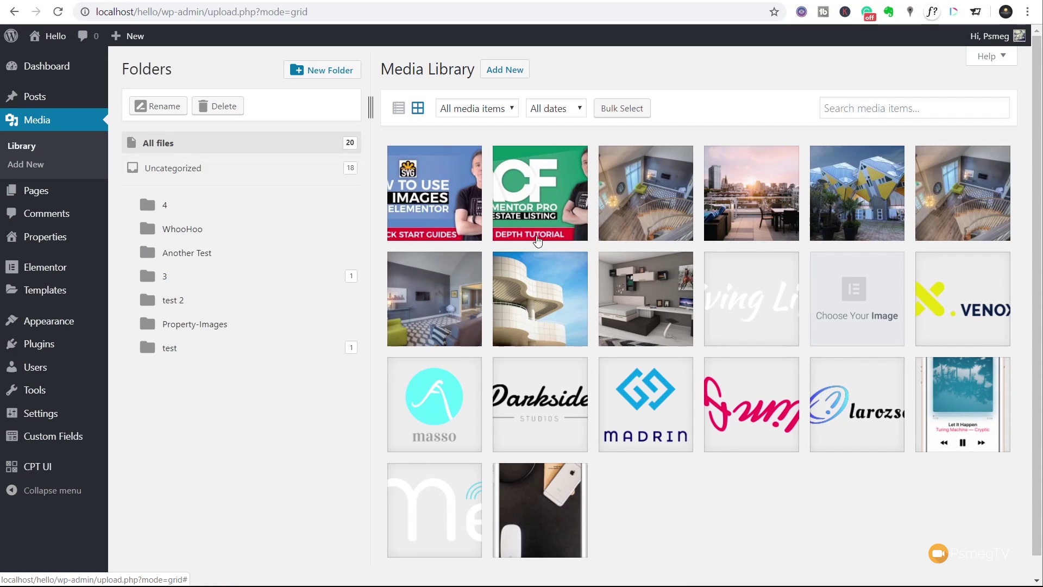
{"action": "left_click", "coordinate": [201, 177]}
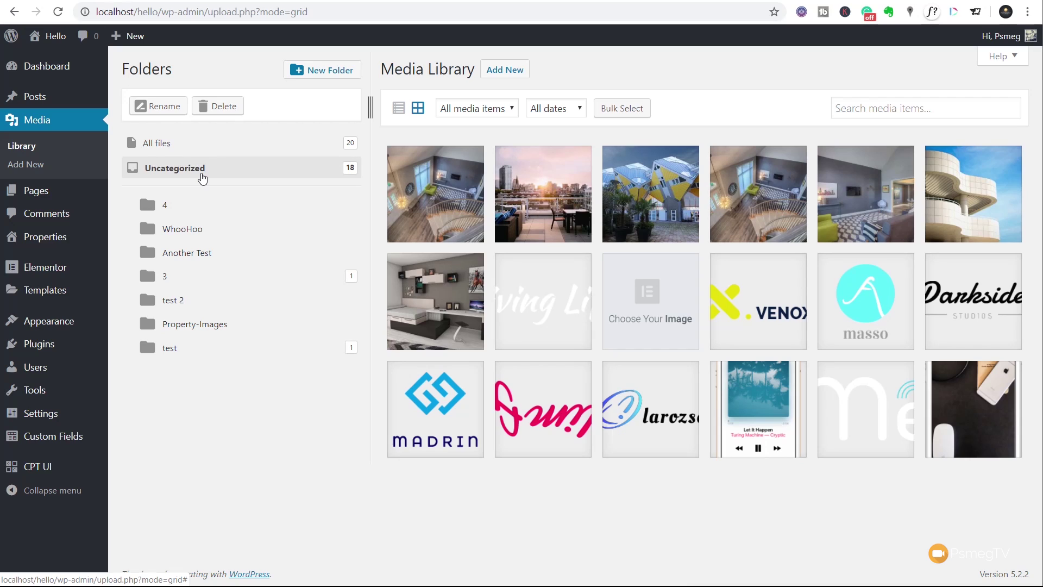
{"action": "left_click", "coordinate": [151, 279]}
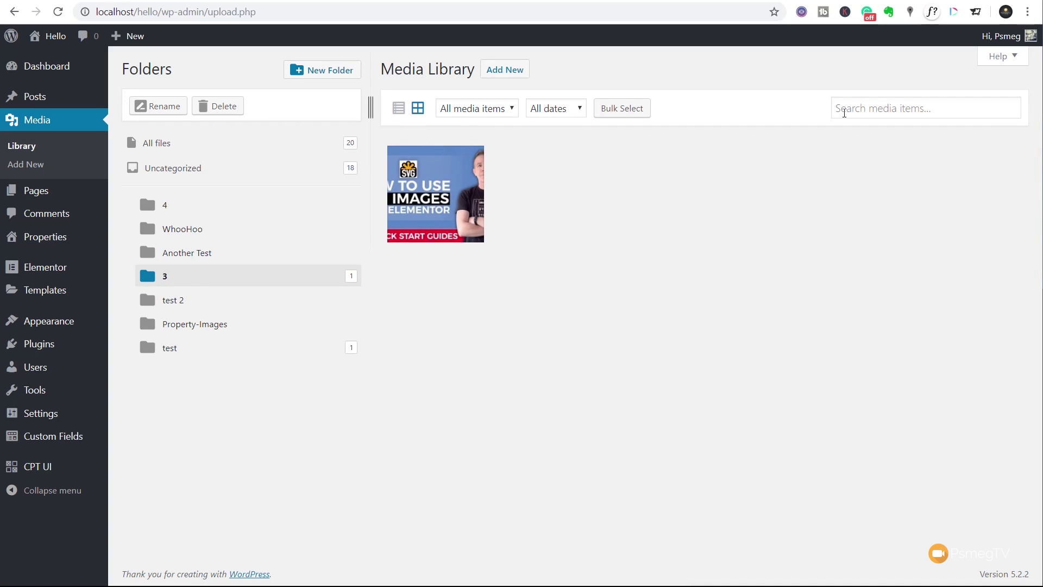
- View and close the SVG tutorial image details, then start a new subfolder in folder 3
{"action": "left_click", "coordinate": [429, 187]}
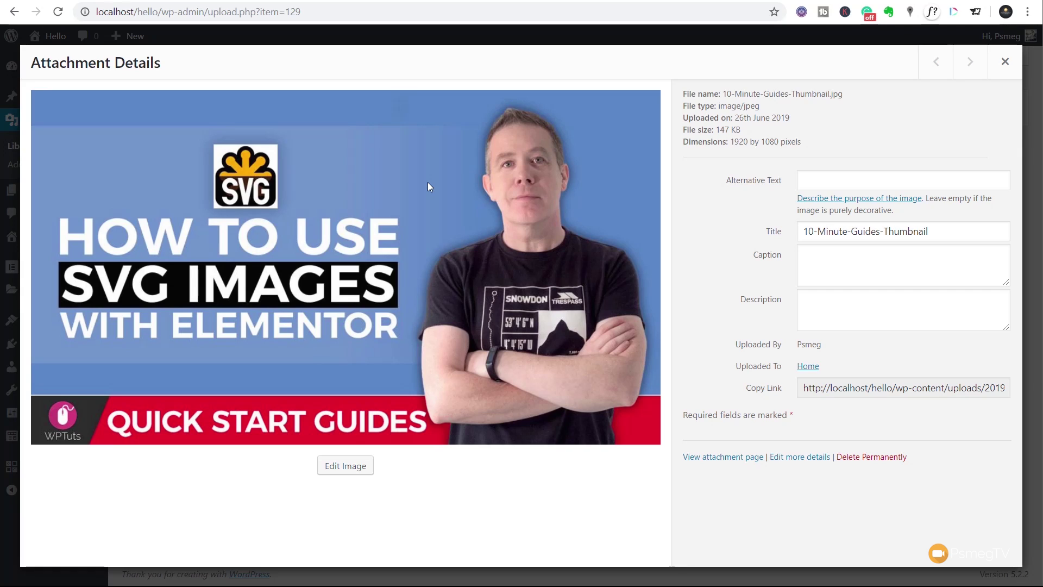
{"action": "left_click", "coordinate": [1005, 62]}
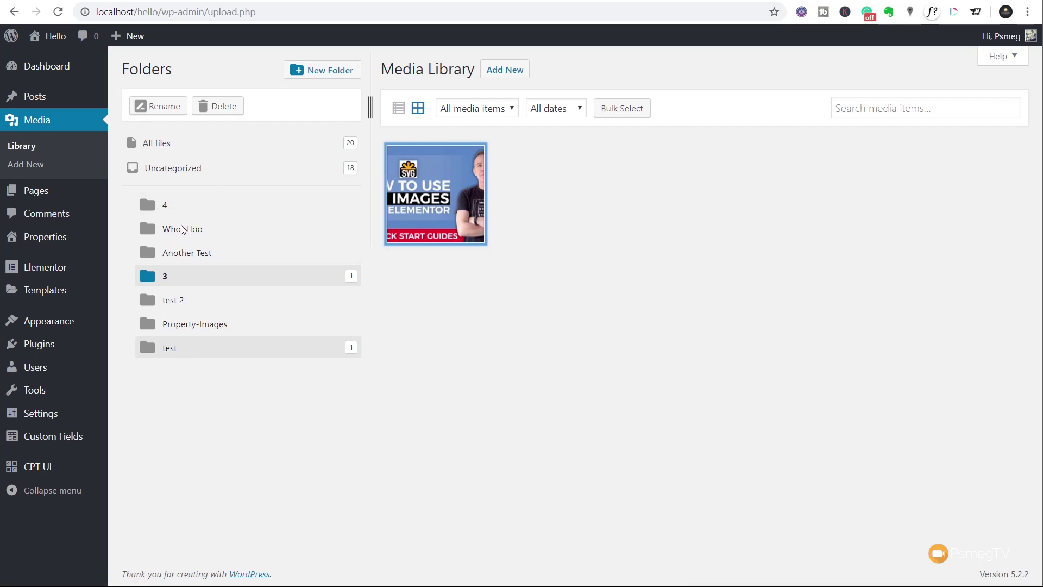
{"action": "left_click", "coordinate": [297, 76]}
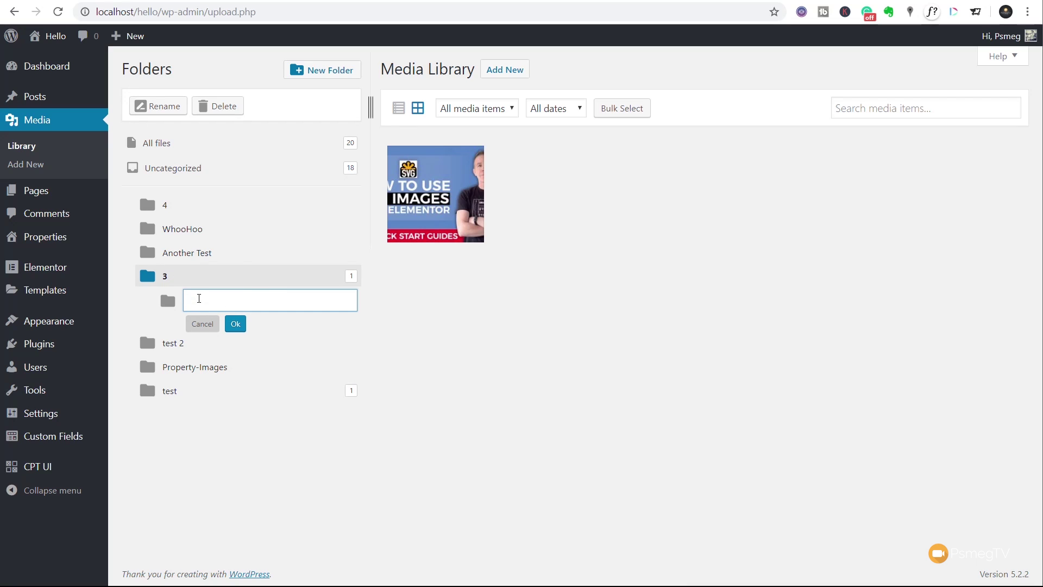
- Name the new subfolder '3a' and confirm it, then begin renaming folder 3
{"action": "type", "text": "3a"}
{"action": "left_click", "coordinate": [235, 325]}
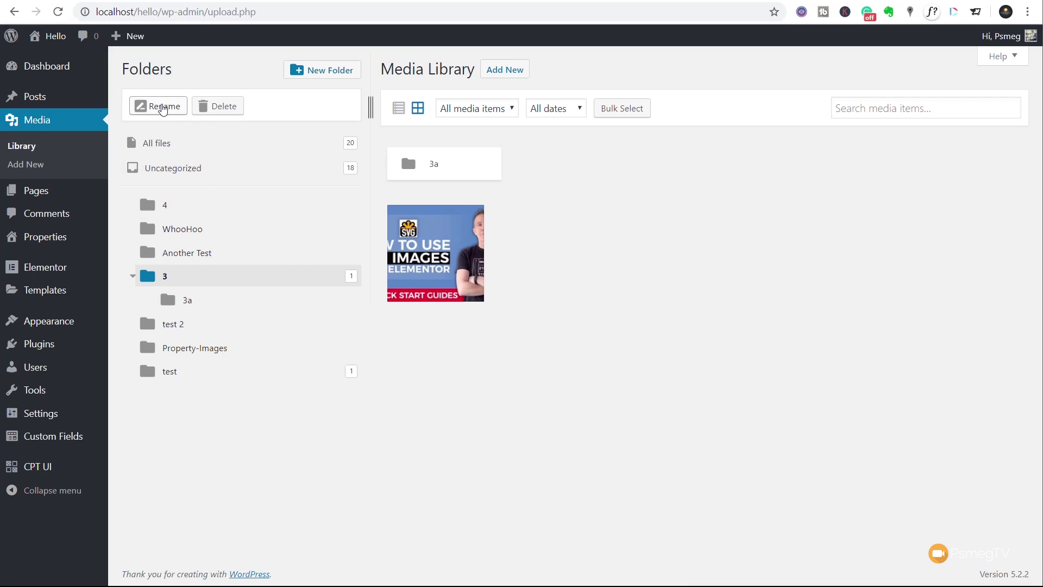
{"action": "left_click", "coordinate": [173, 107]}
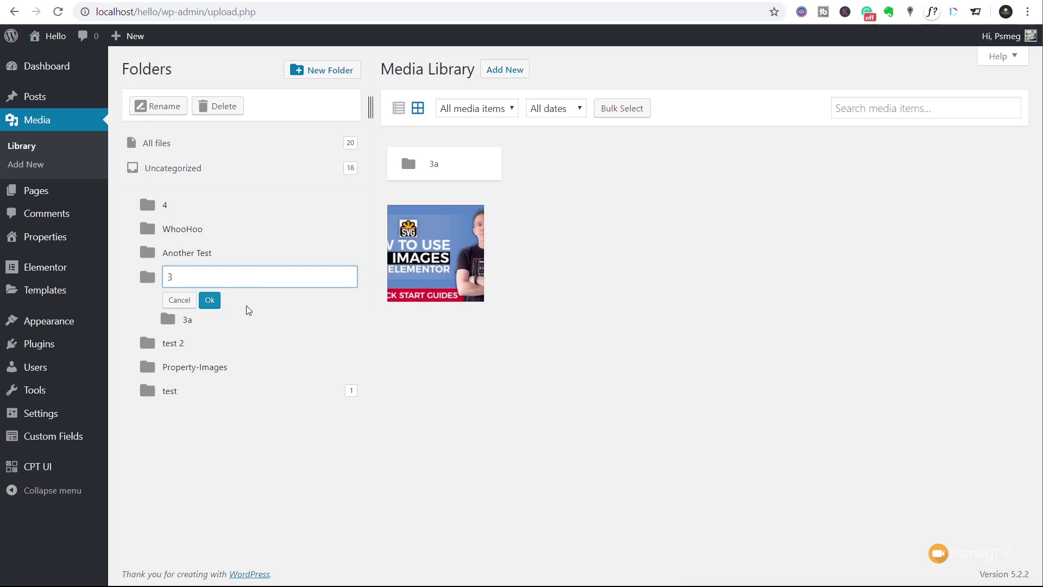
- Rename folder 3 to 'Articles'
{"action": "key", "text": "BackSpace"}
{"action": "type", "text": "Articlwes"}
{"action": "key", "text": "BackSpace"}
{"action": "key", "text": "BackSpace"}
{"action": "key", "text": "BackSpace"}
{"action": "type", "text": "es"}
{"action": "left_click", "coordinate": [210, 300]}
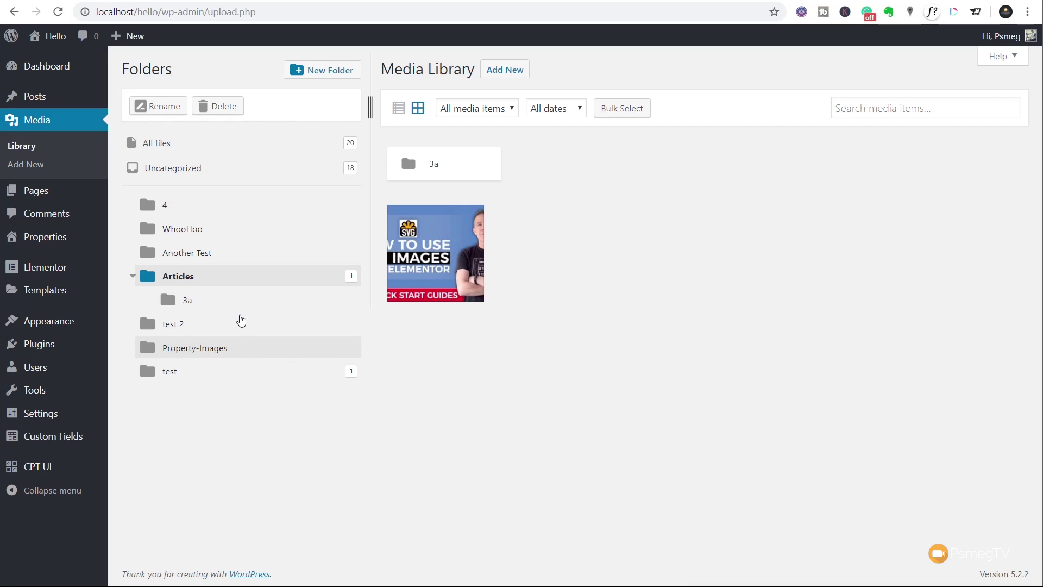
- Rename subfolder 3a to '01 January' and drag it to the top level
{"action": "left_click", "coordinate": [205, 308]}
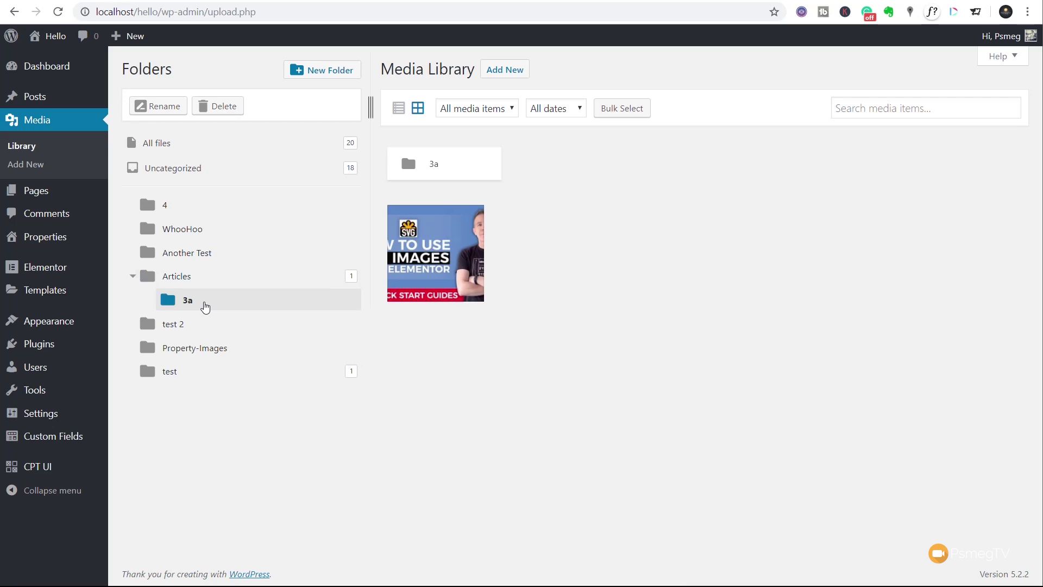
{"action": "left_click", "coordinate": [157, 107]}
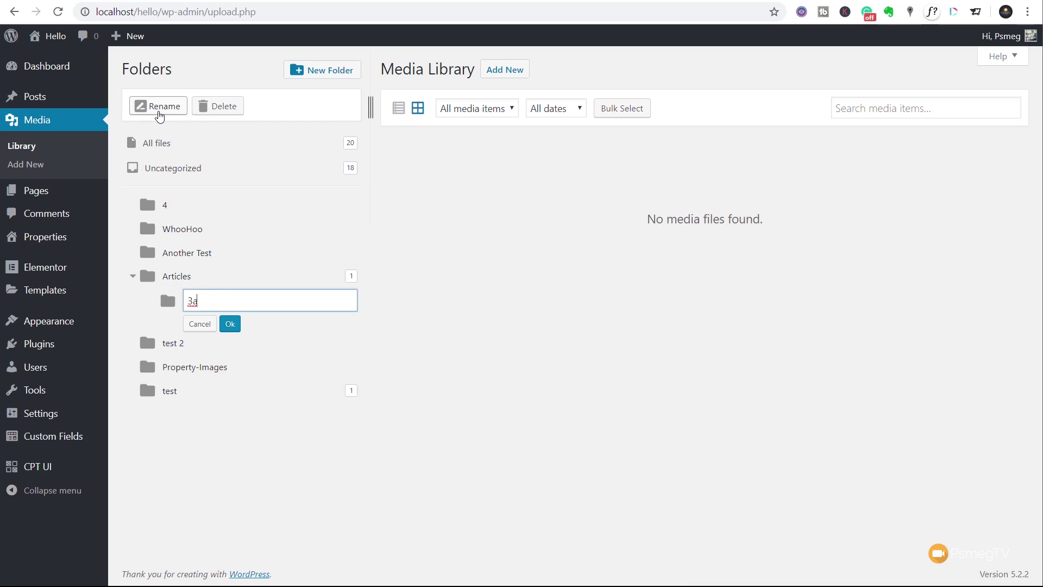
{"action": "key", "text": "BackSpace"}
{"action": "key", "text": "BackSpace"}
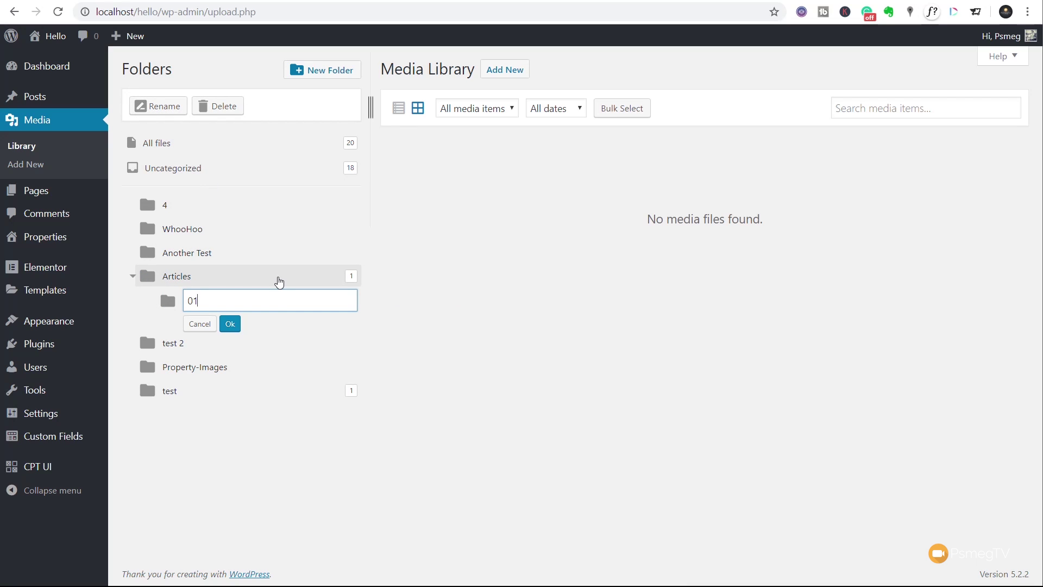
{"action": "type", "text": "01 January"}
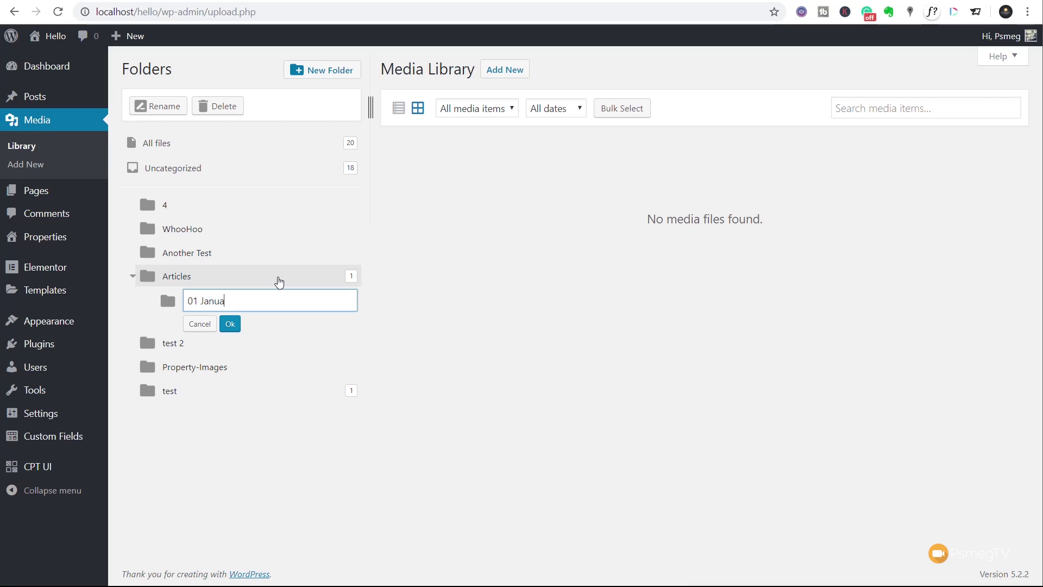
{"action": "left_click", "coordinate": [235, 324]}
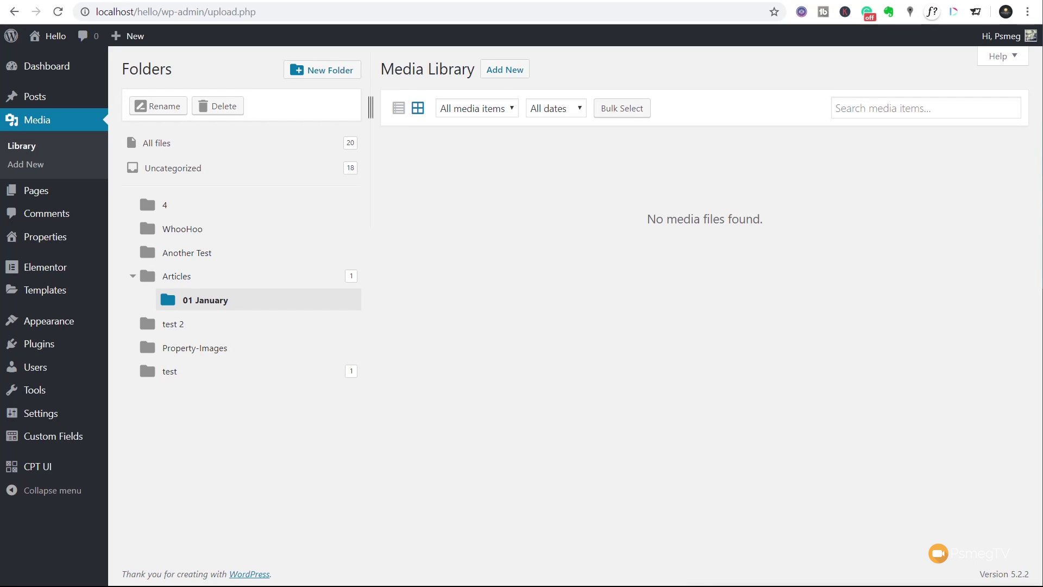
{"action": "left_click", "coordinate": [208, 304]}
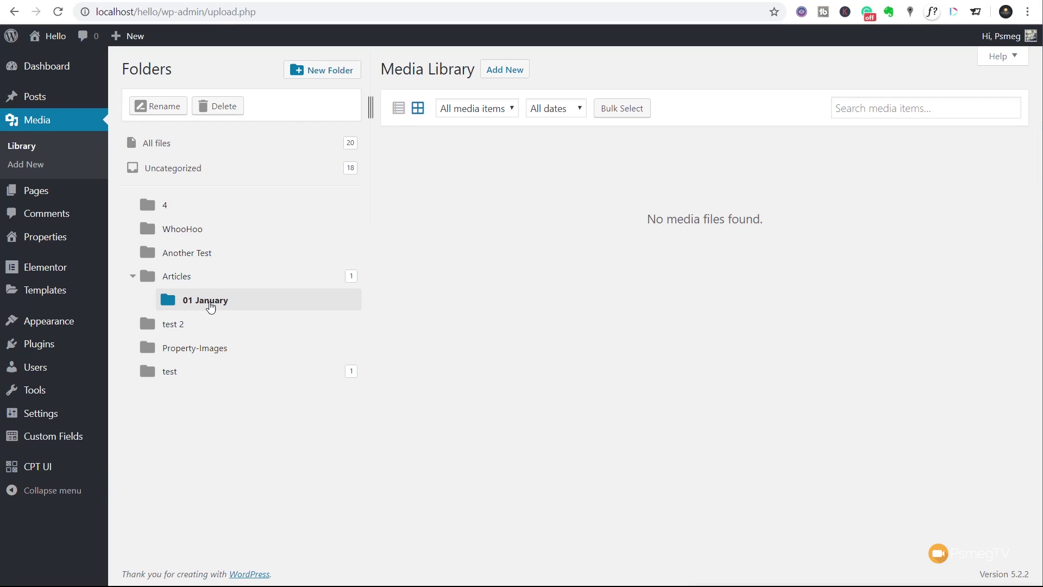
{"action": "left_click_drag", "start_coordinate": [211, 308], "coordinate": [193, 212]}
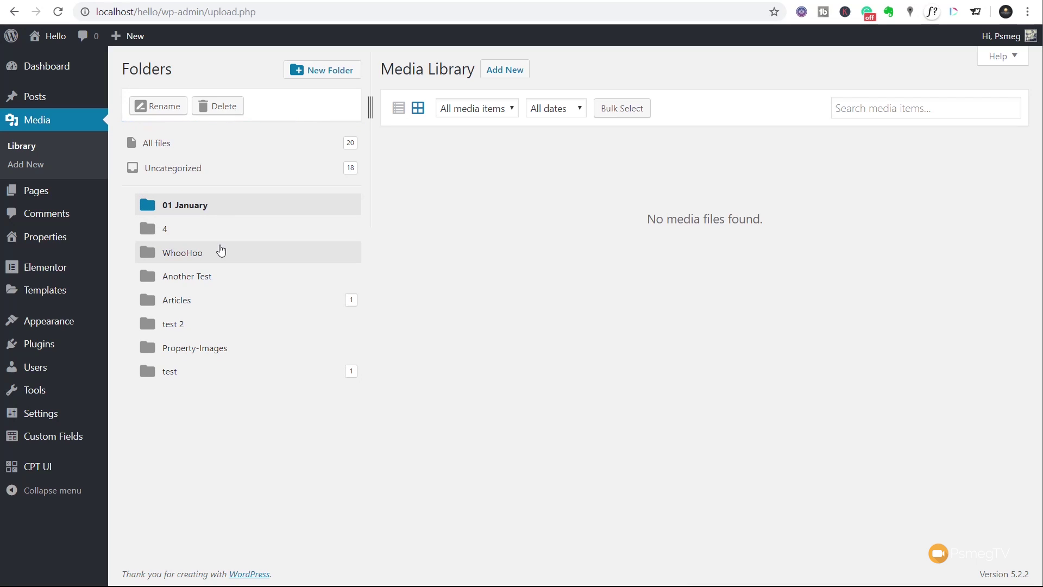
- Select the 01 January folder and drop YT.jpg from the desktop into it
{"action": "left_click", "coordinate": [198, 210]}
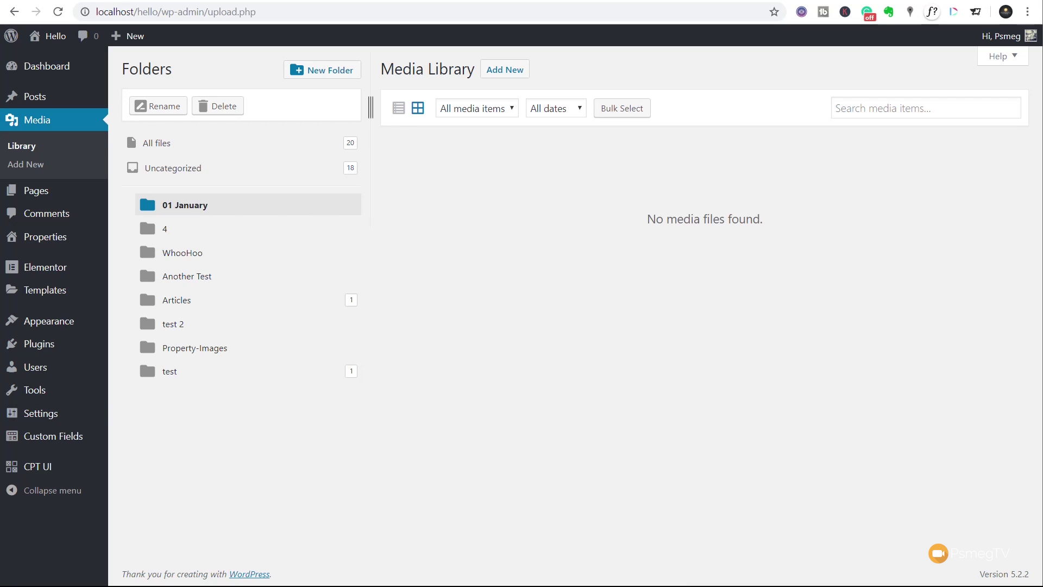
{"action": "left_click_drag", "start_coordinate": [1042, 413], "coordinate": [509, 323]}
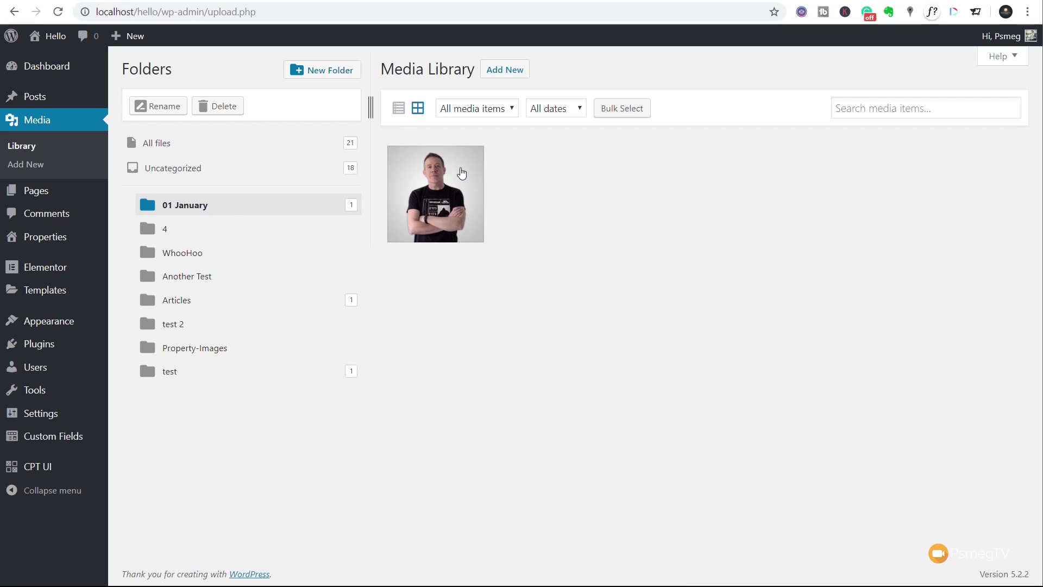
- Drag YT.jpg onto the WhooHoo folder and open WhooHoo to confirm it's there
{"action": "left_click_drag", "start_coordinate": [447, 183], "coordinate": [203, 259]}
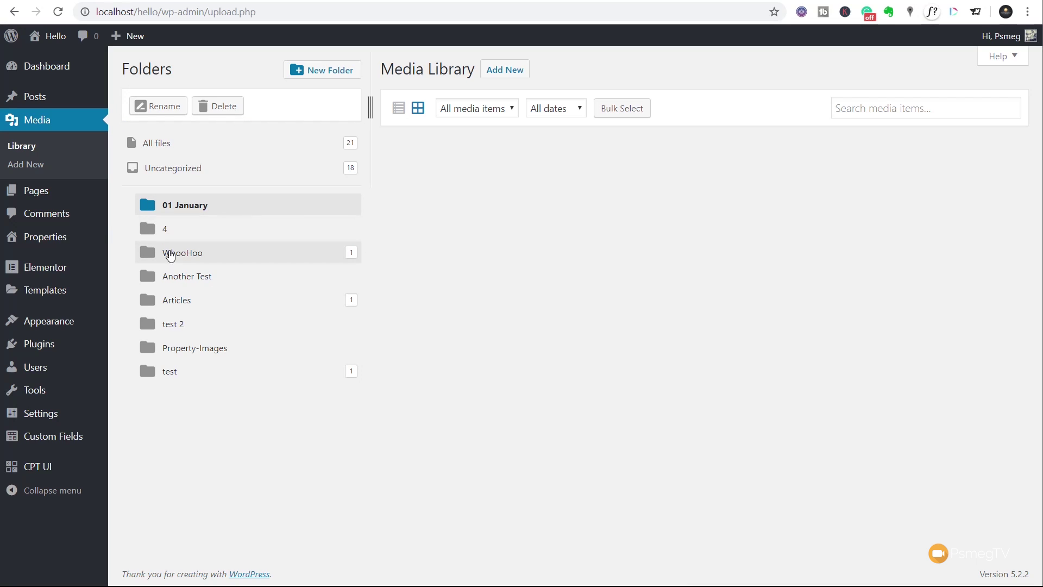
{"action": "left_click", "coordinate": [168, 256]}
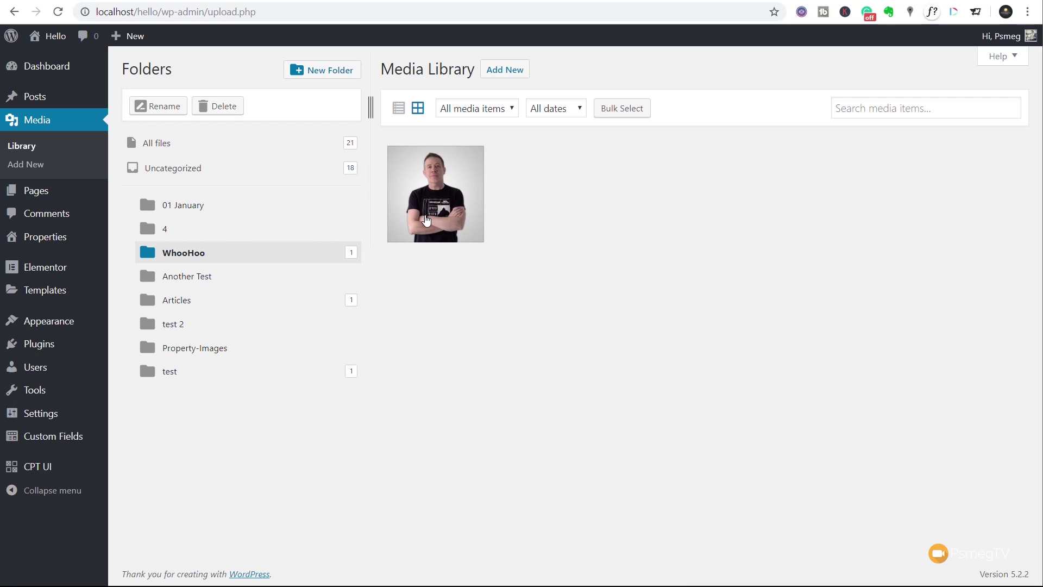
- Delete folder 4, confirm the deletion, and narrow the folders panel slightly
{"action": "left_click", "coordinate": [146, 227]}
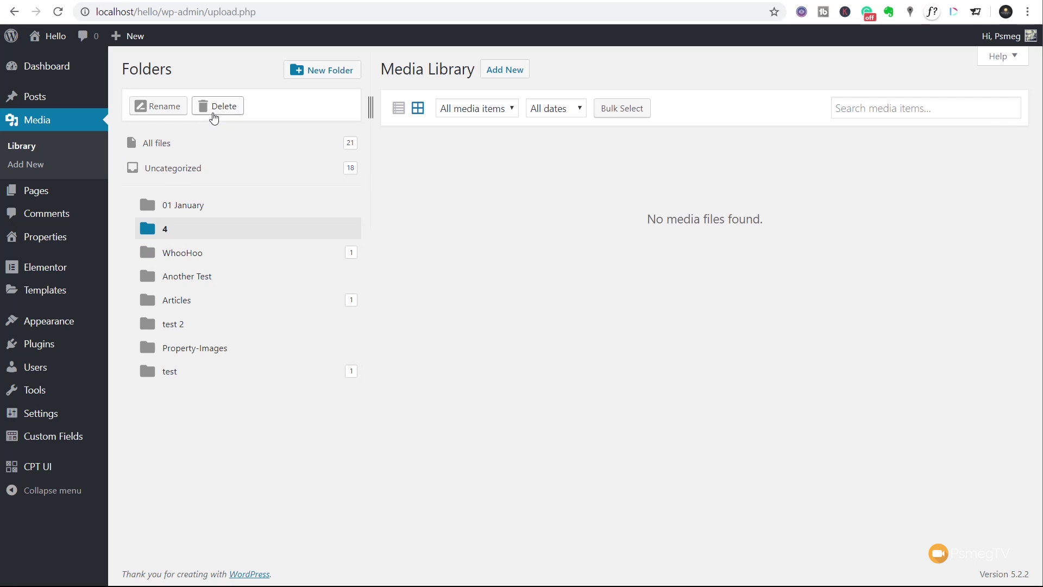
{"action": "left_click", "coordinate": [216, 106]}
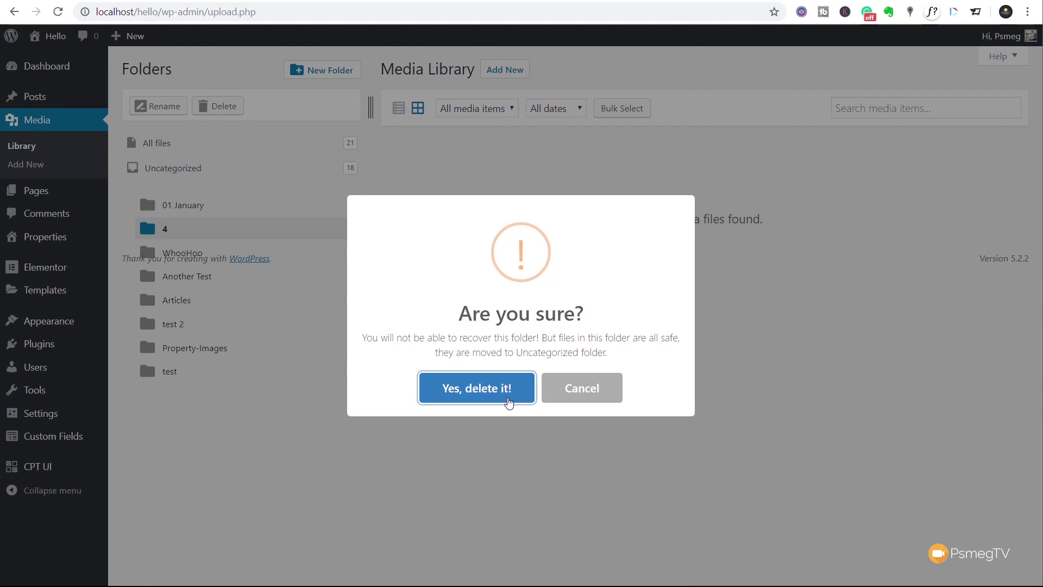
{"action": "left_click", "coordinate": [481, 388]}
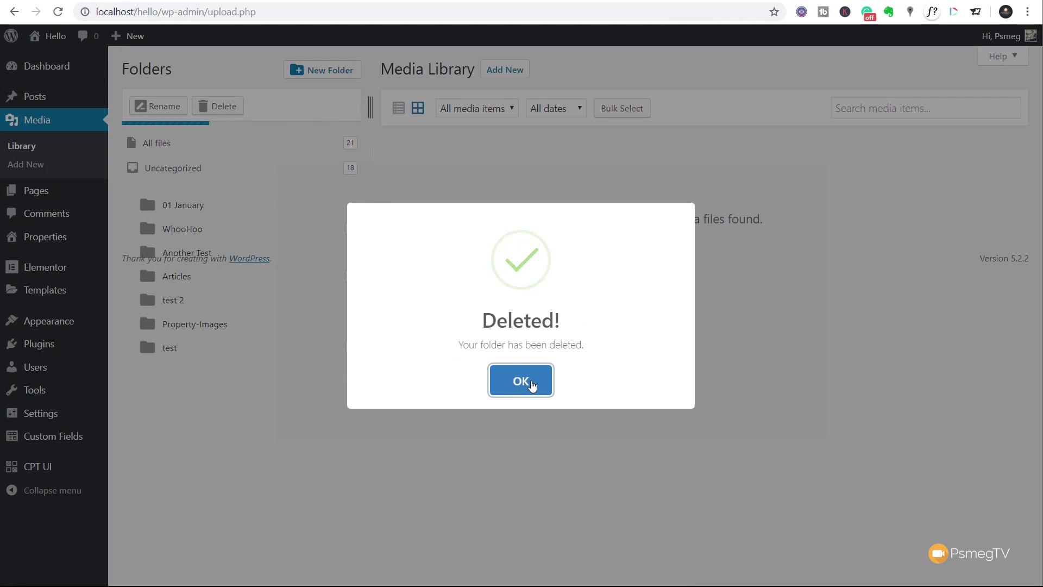
{"action": "left_click", "coordinate": [530, 383]}
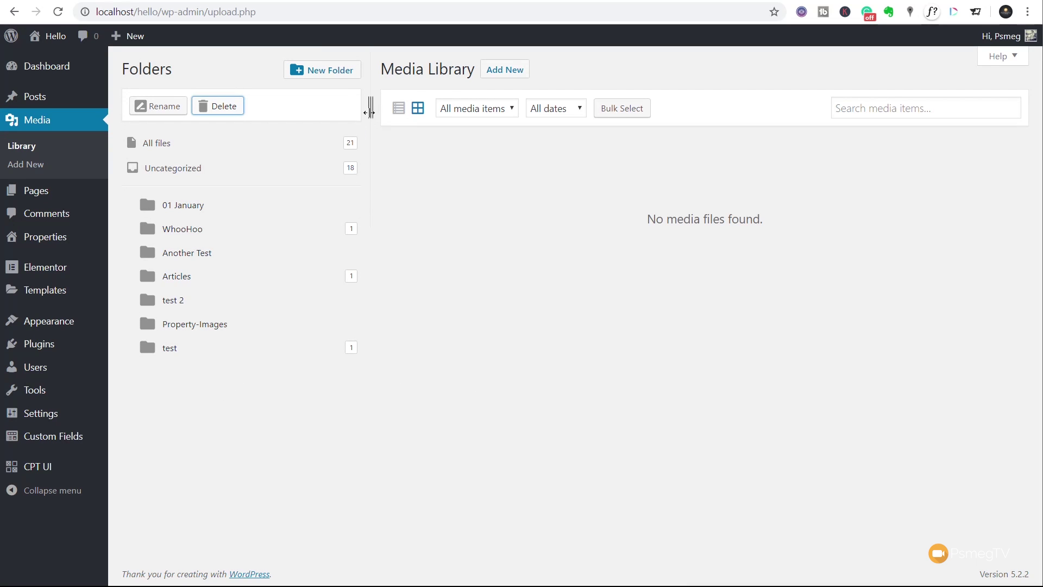
{"action": "mouse_move", "coordinate": [370, 113]}
{"action": "left_mouse_down"}
{"action": "mouse_move", "coordinate": [503, 112]}
{"action": "mouse_move", "coordinate": [299, 112]}
{"action": "mouse_move", "coordinate": [459, 114]}
{"action": "mouse_move", "coordinate": [367, 119]}
{"action": "left_mouse_up"}
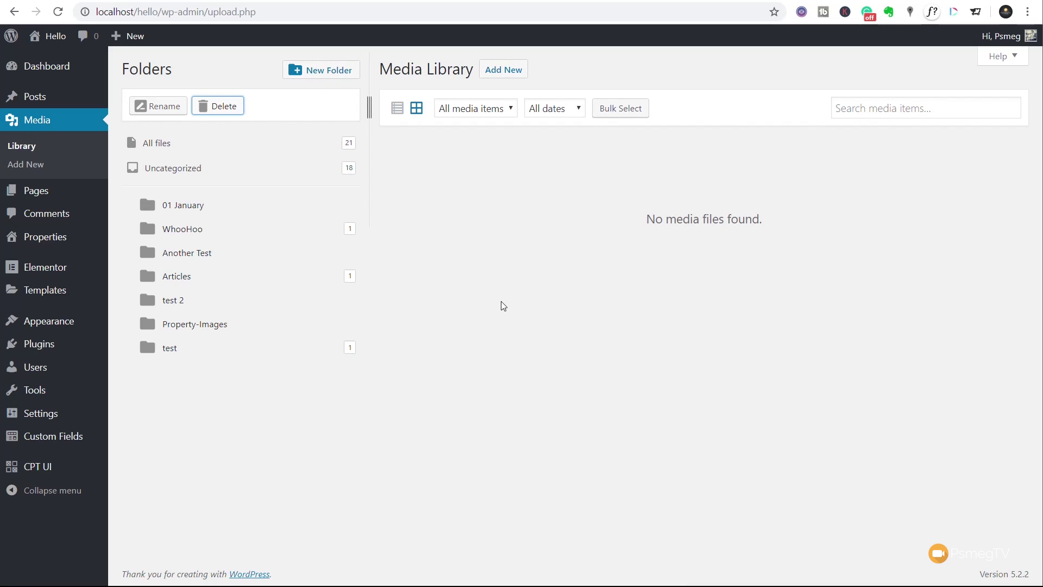
{"action": "left_click", "coordinate": [435, 296]}
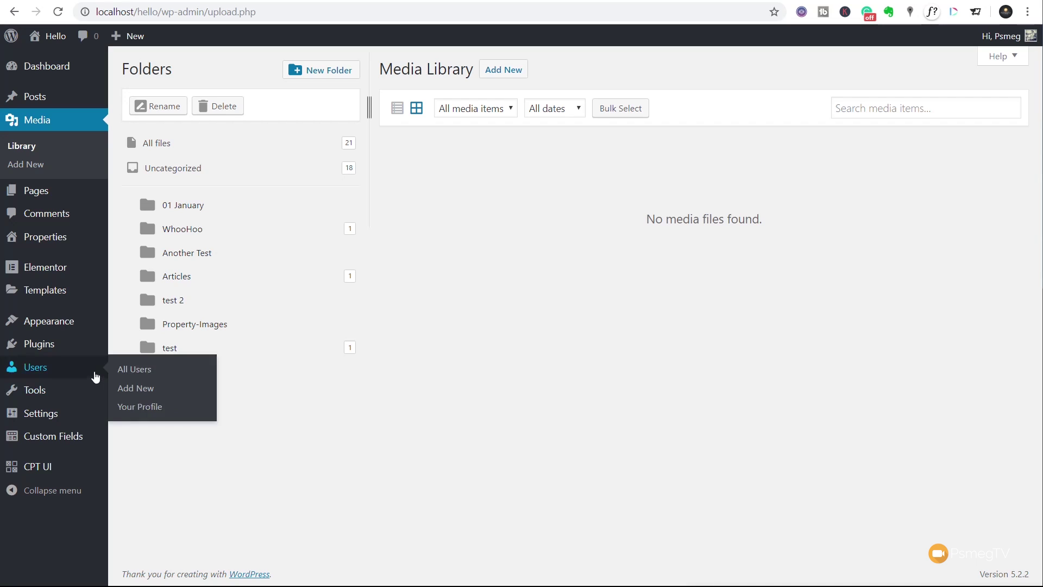
- Deactivate FileBird Lite in Installed Plugins, then view the Media Library without its folders panel
{"action": "mouse_move", "coordinate": [20, 347]}
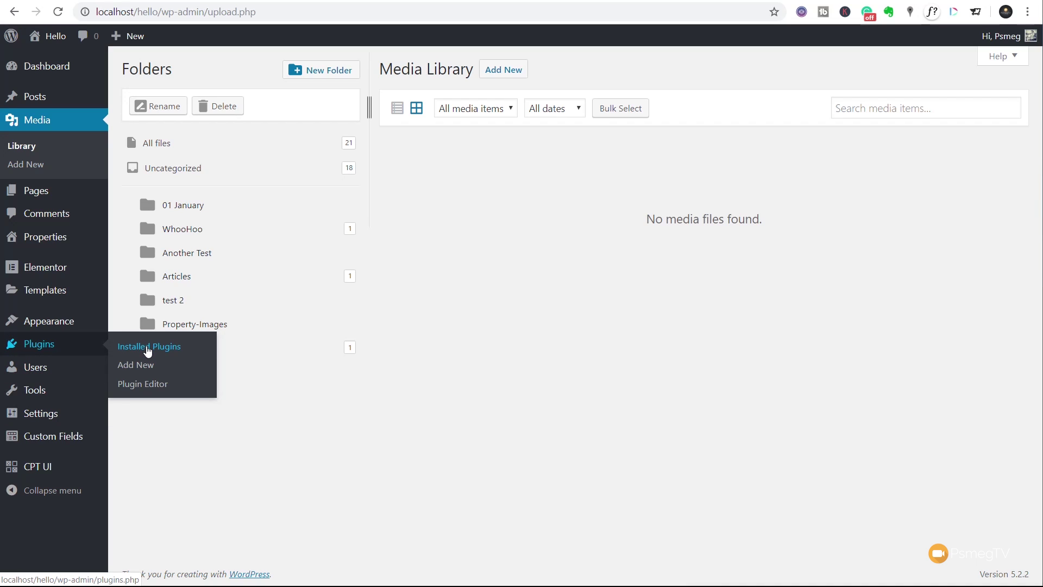
{"action": "left_click", "coordinate": [147, 351]}
{"action": "scroll", "coordinate": [443, 396], "scroll_direction": "down", "scroll_amount": 3}
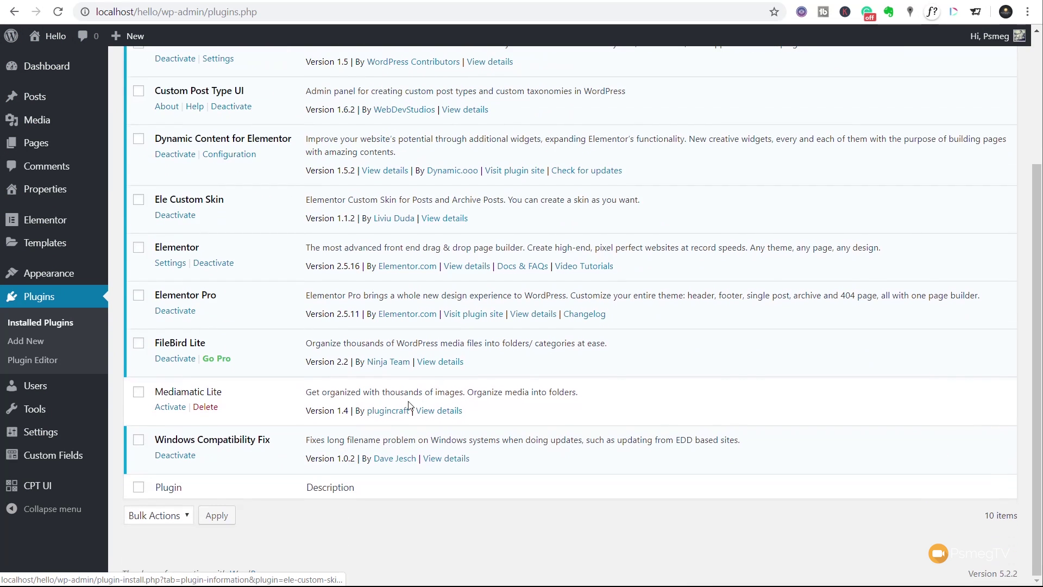
{"action": "left_click", "coordinate": [173, 358]}
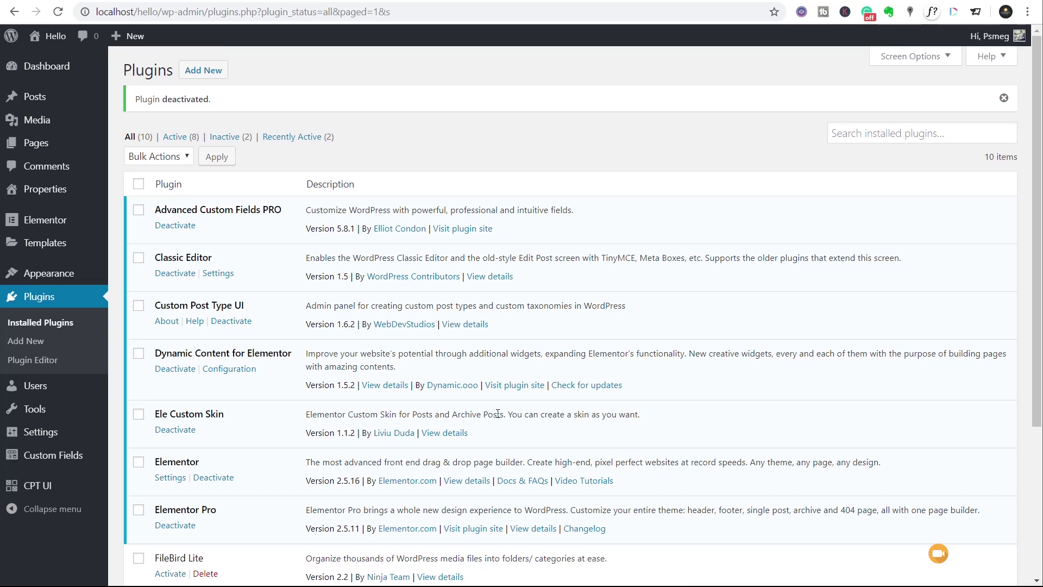
{"action": "scroll", "coordinate": [534, 417], "scroll_direction": "down", "scroll_amount": 4}
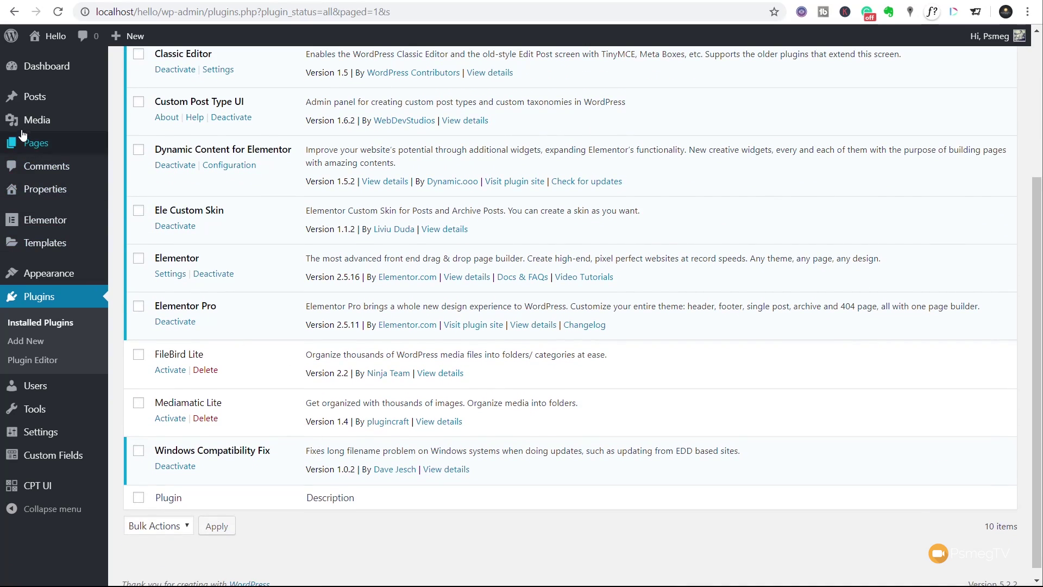
{"action": "mouse_move", "coordinate": [81, 120]}
{"action": "left_click", "coordinate": [145, 124]}
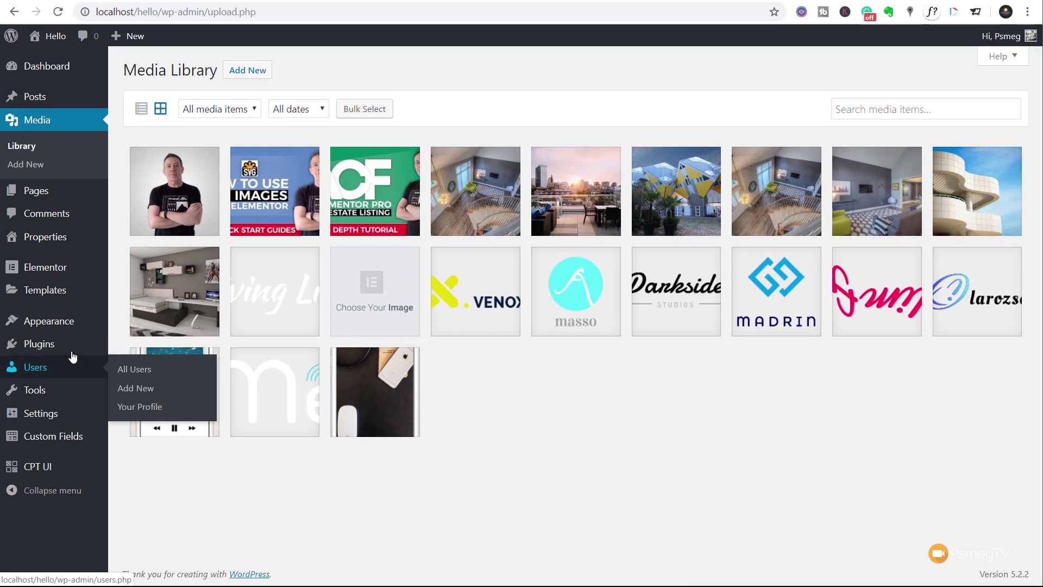
- Activate Mediamatic Lite from Installed Plugins, then return to the Media Library
{"action": "mouse_move", "coordinate": [74, 354]}
{"action": "left_click", "coordinate": [136, 350]}
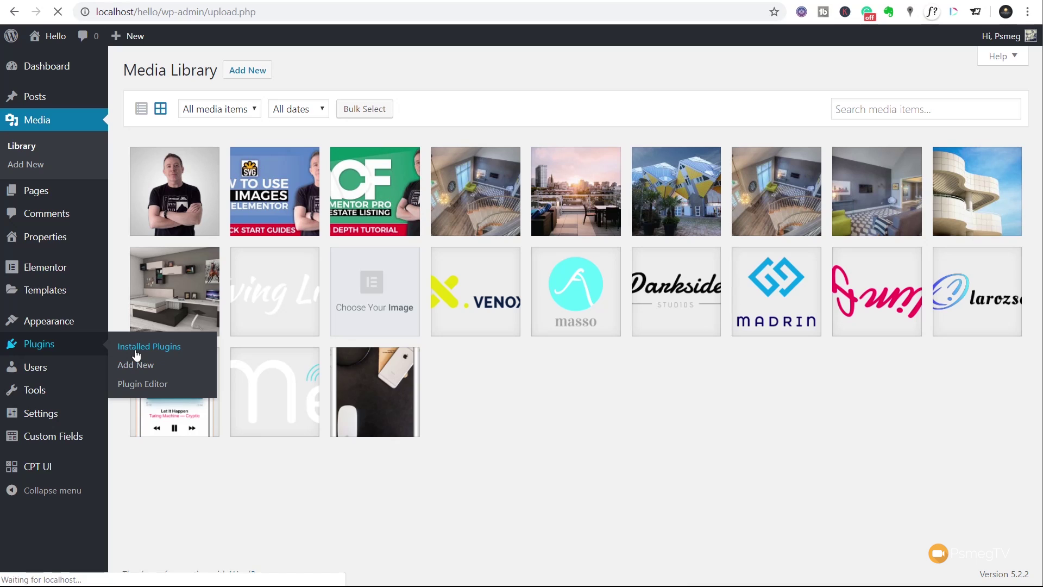
{"action": "scroll", "coordinate": [136, 355], "scroll_direction": "down", "scroll_amount": 3}
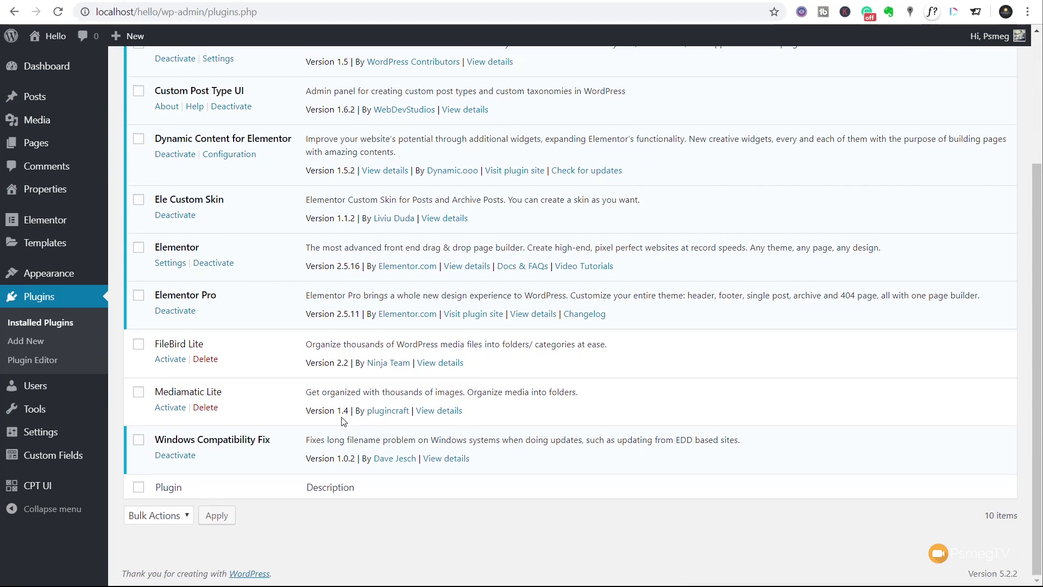
{"action": "left_click", "coordinate": [170, 408]}
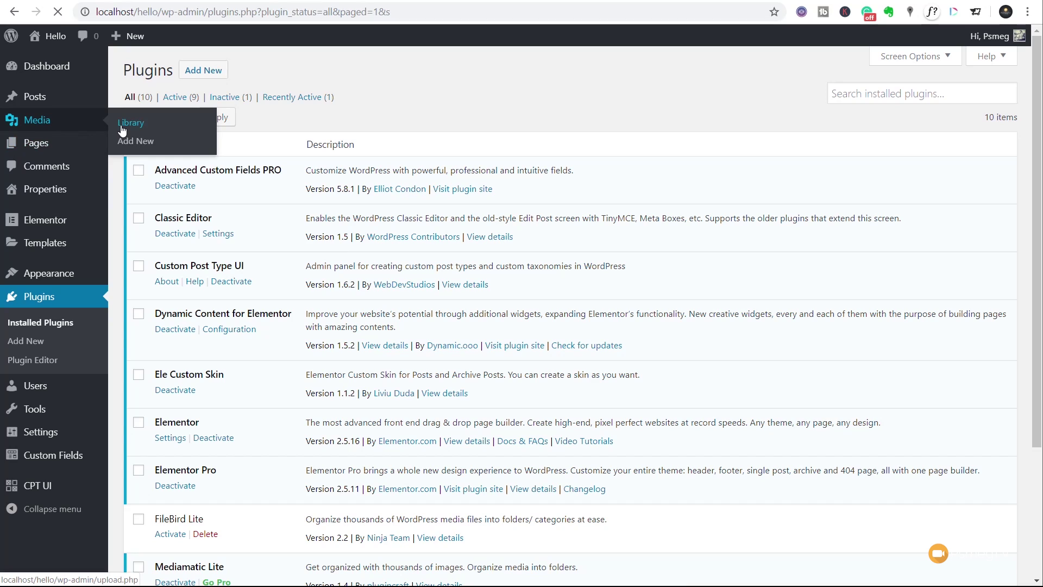
{"action": "left_click", "coordinate": [123, 129]}
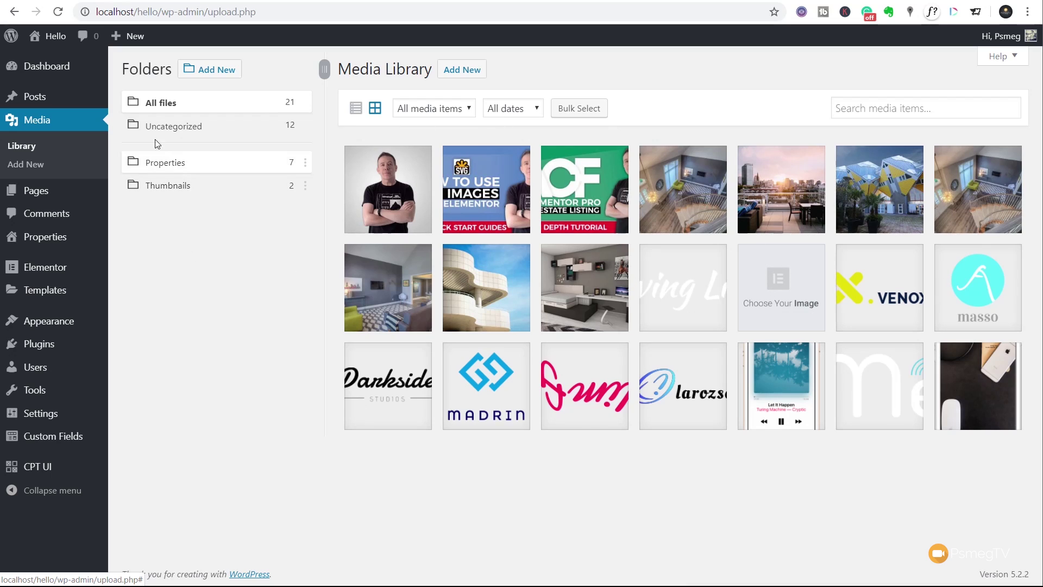
- Browse All Files and the Properties folder, preview a property image, then open Thumbnails
{"action": "left_click", "coordinate": [147, 106]}
{"action": "left_click", "coordinate": [146, 165]}
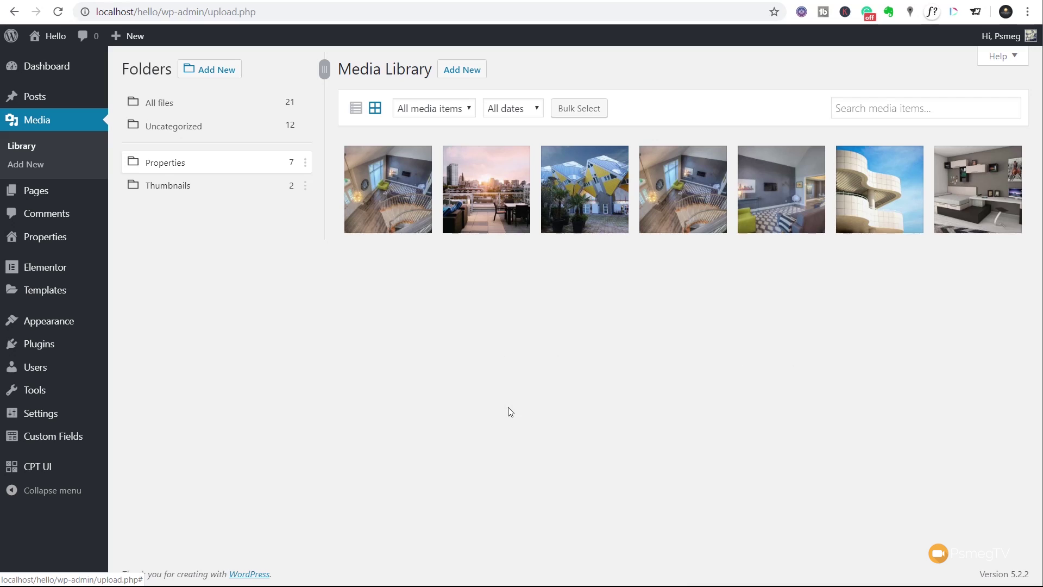
{"action": "left_click", "coordinate": [403, 204]}
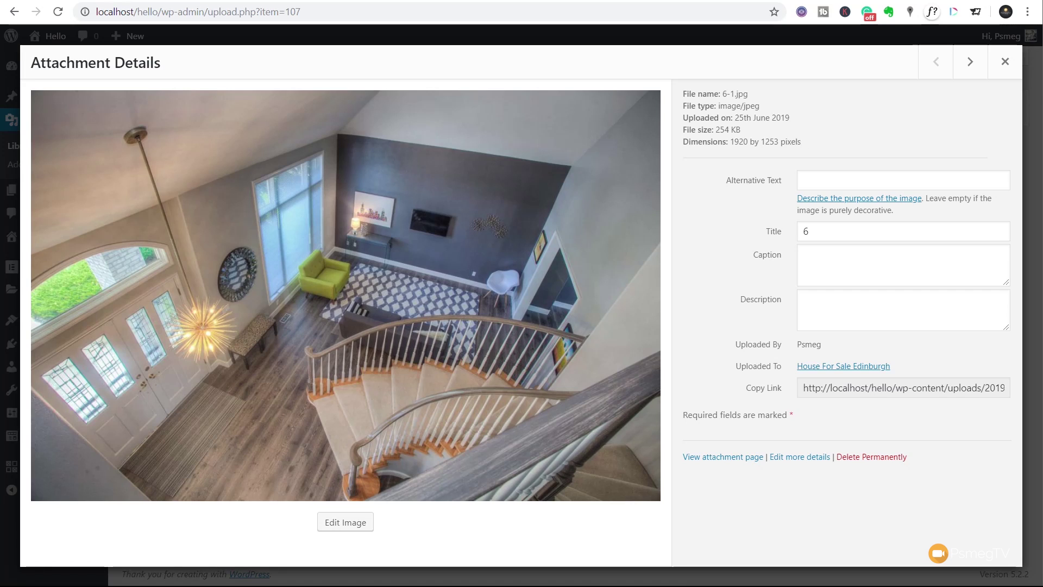
{"action": "left_click", "coordinate": [1006, 63]}
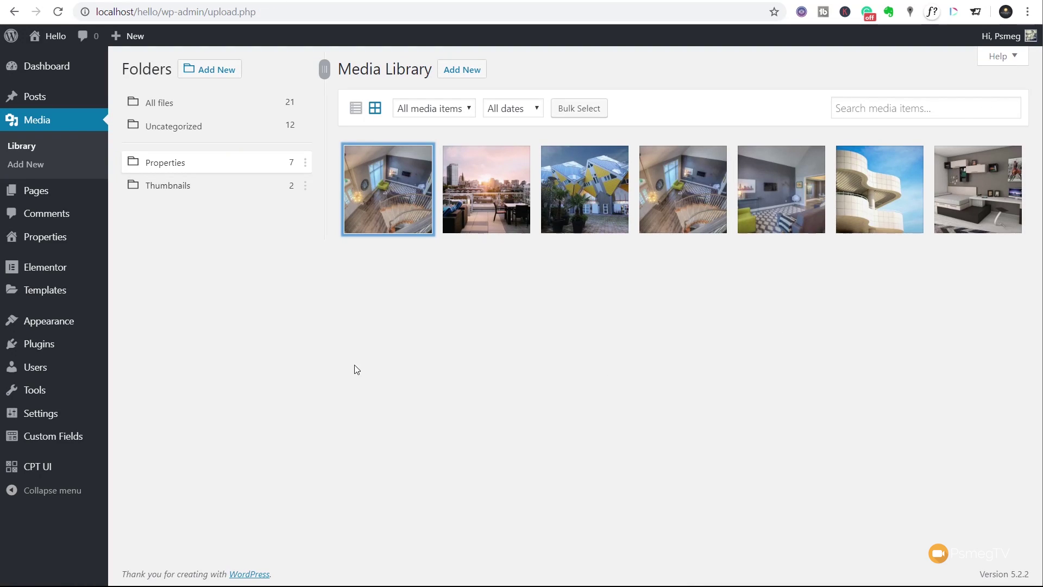
{"action": "left_click", "coordinate": [172, 192]}
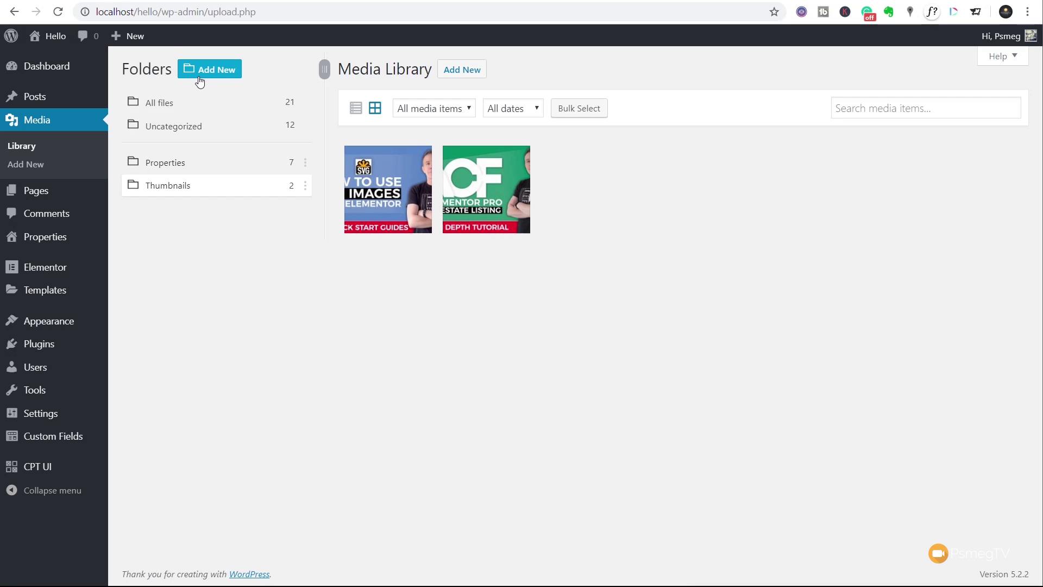
{"action": "left_click", "coordinate": [200, 81]}
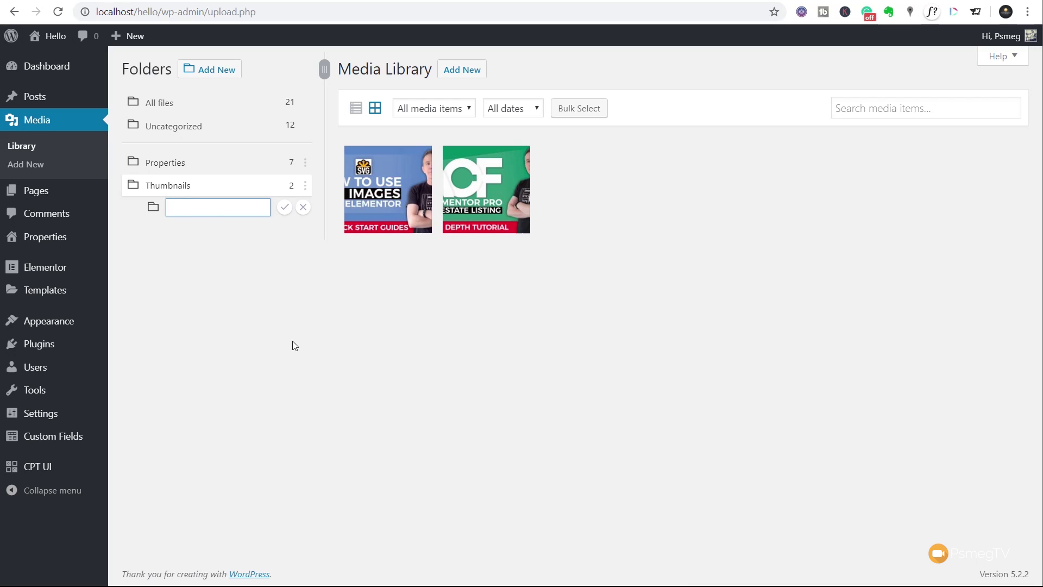
- Create a folder named 'Sub Folder' and move it to the top level
{"action": "type", "text": "Sub Folder"}
{"action": "left_click", "coordinate": [284, 207]}
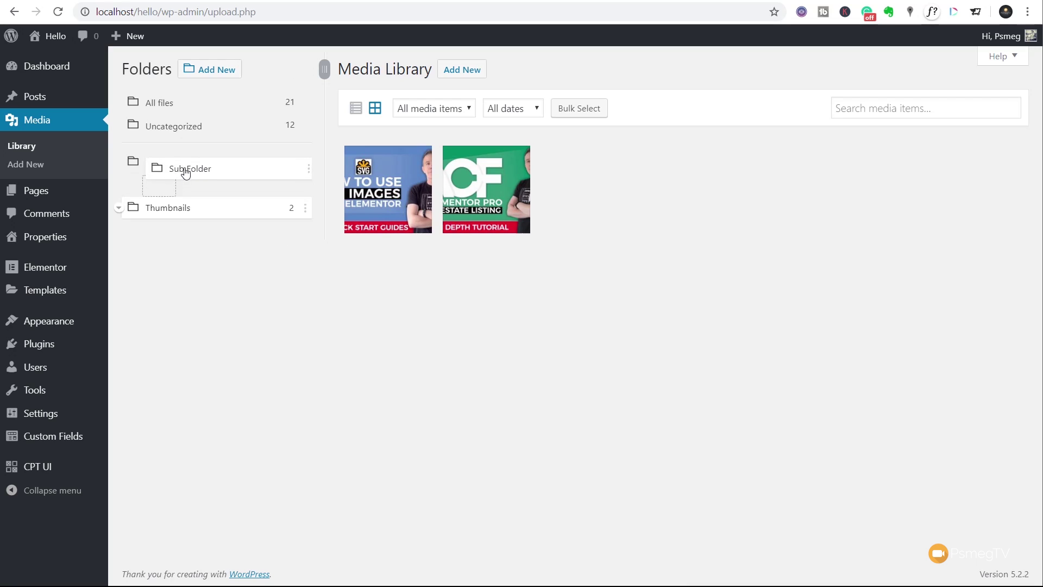
{"action": "left_click_drag", "start_coordinate": [185, 173], "coordinate": [162, 171]}
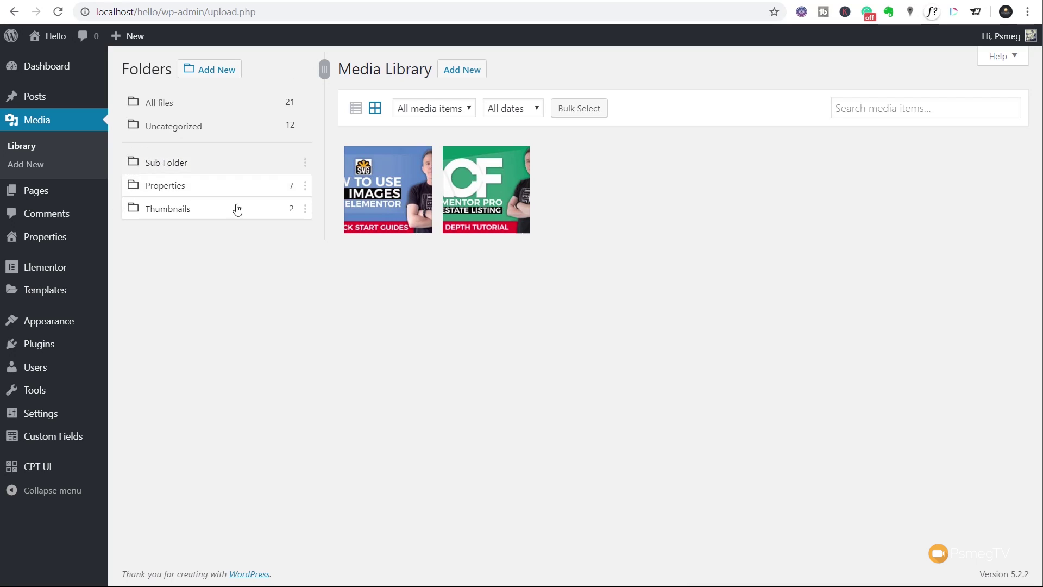
- Rename 'Sub Folder' to 'Main Folder'
{"action": "left_click", "coordinate": [174, 167]}
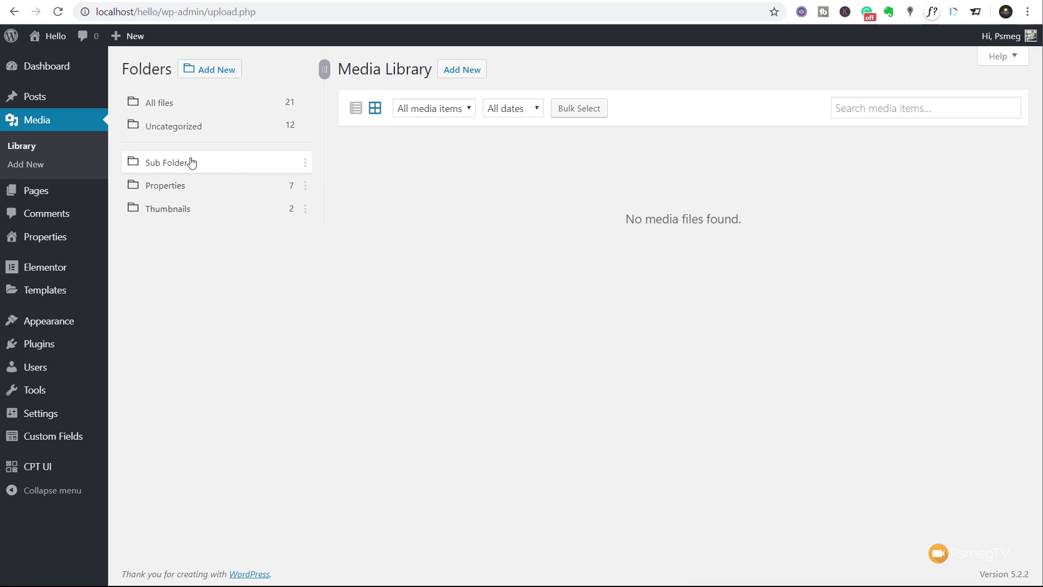
{"action": "left_click", "coordinate": [306, 164]}
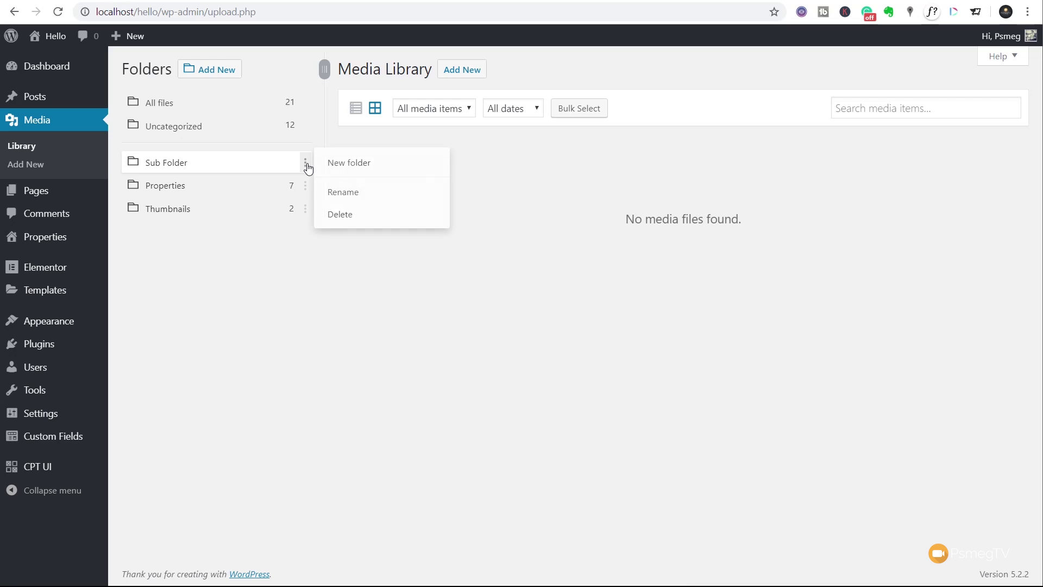
{"action": "left_click", "coordinate": [350, 197]}
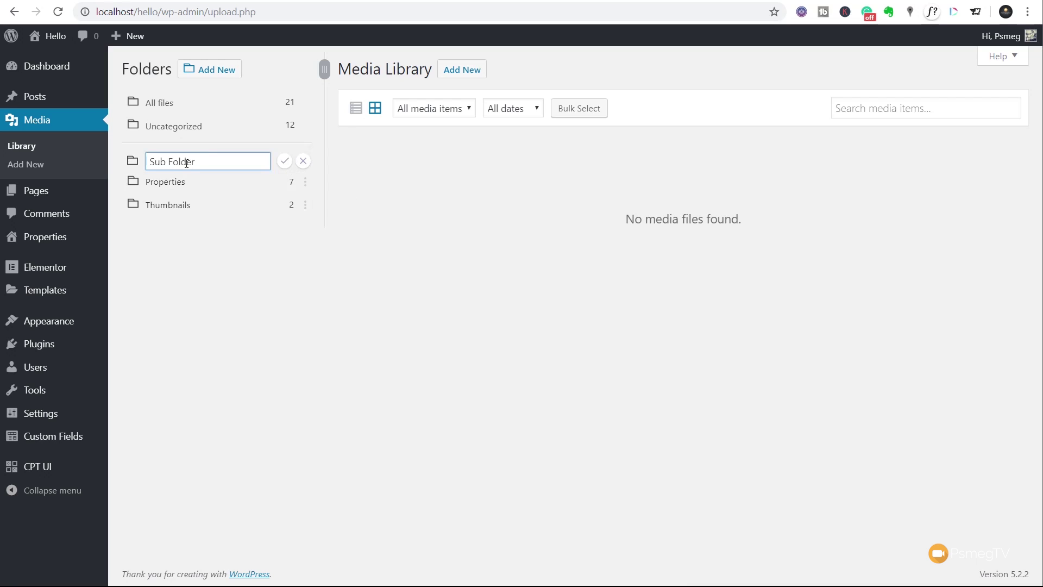
{"action": "left_click_drag", "start_coordinate": [171, 164], "coordinate": [143, 162]}
{"action": "type", "text": "Main"}
{"action": "left_click", "coordinate": [285, 161]}
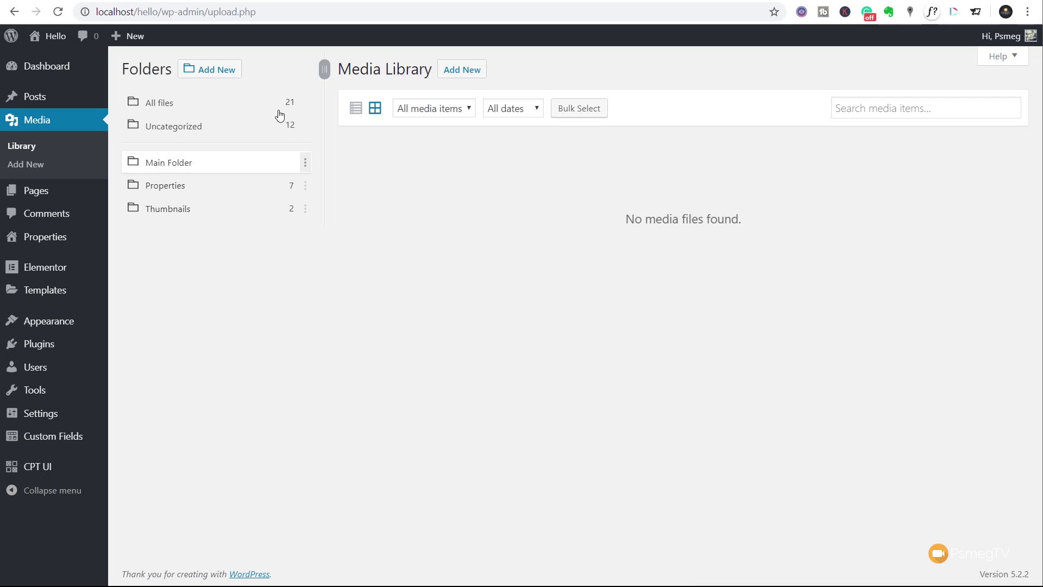
- Delete Main Folder from its options menu and confirm the deletion
{"action": "left_click", "coordinate": [305, 165]}
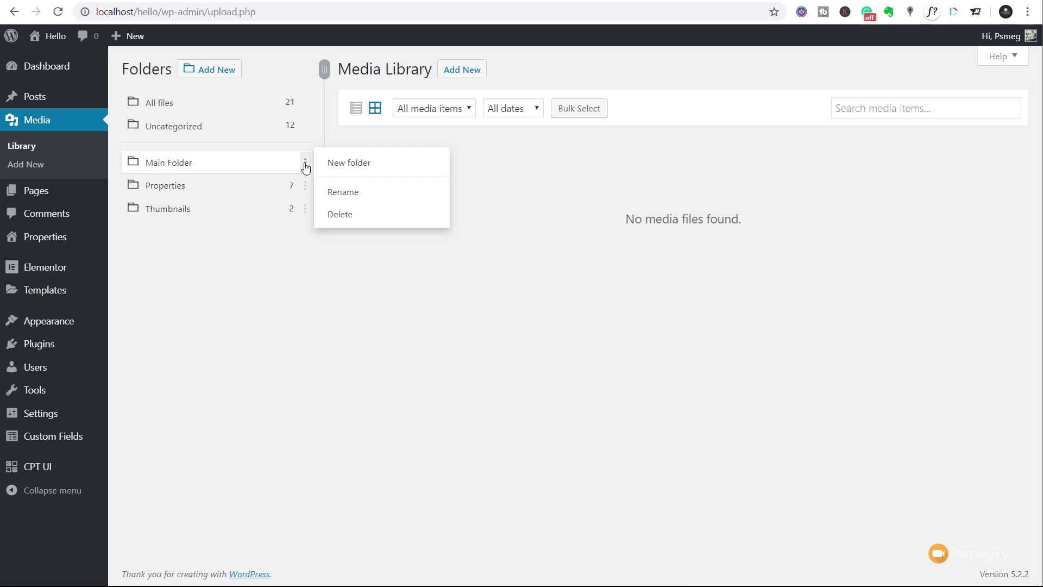
{"action": "left_click", "coordinate": [346, 215]}
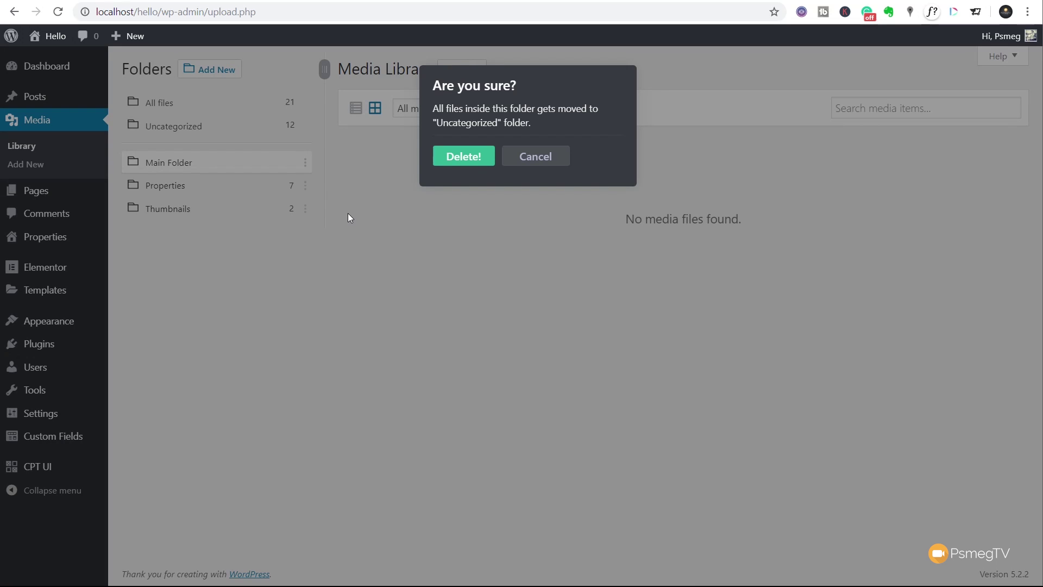
{"action": "left_click", "coordinate": [469, 157]}
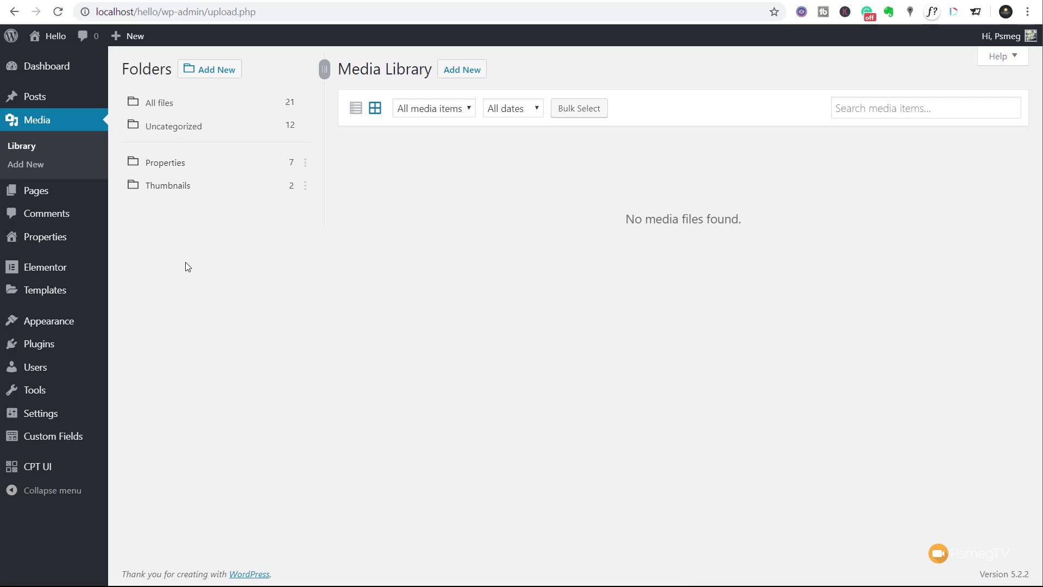
- Open the Properties folder, preview bedroom image 4.jpg, and widen the folder panel
{"action": "left_click", "coordinate": [183, 165]}
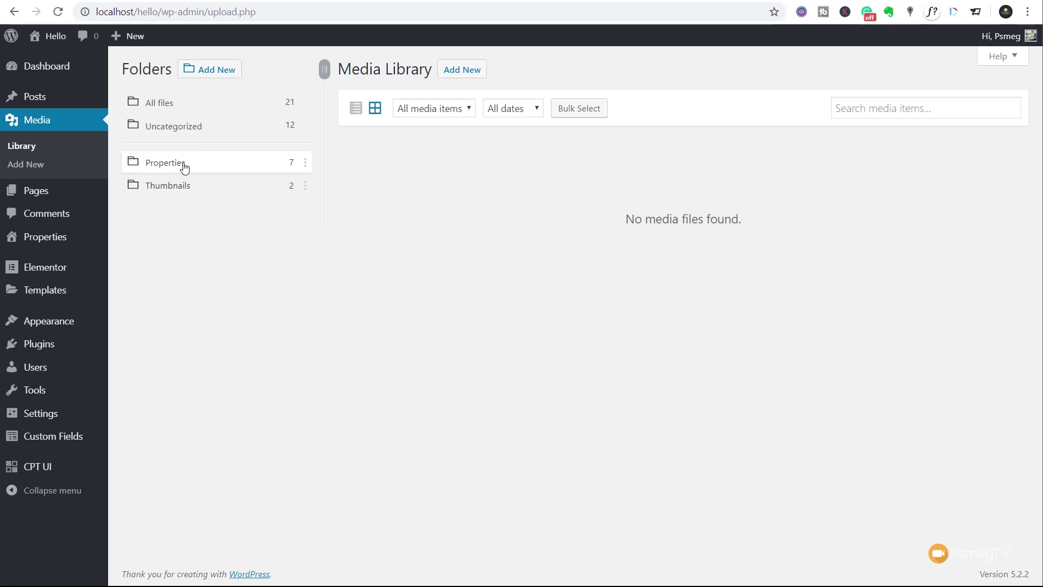
{"action": "left_click", "coordinate": [976, 202]}
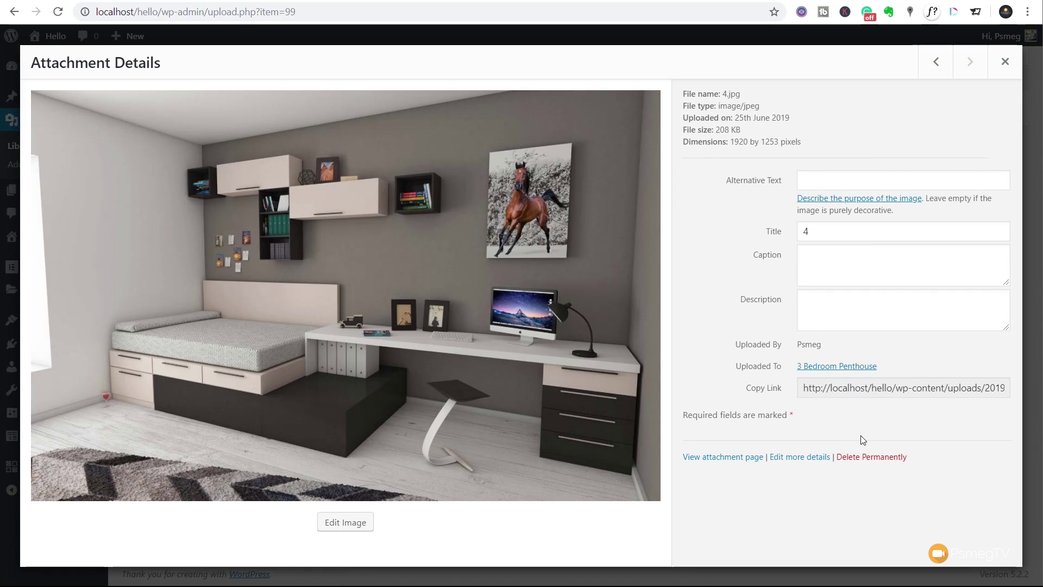
{"action": "left_click", "coordinate": [1004, 62]}
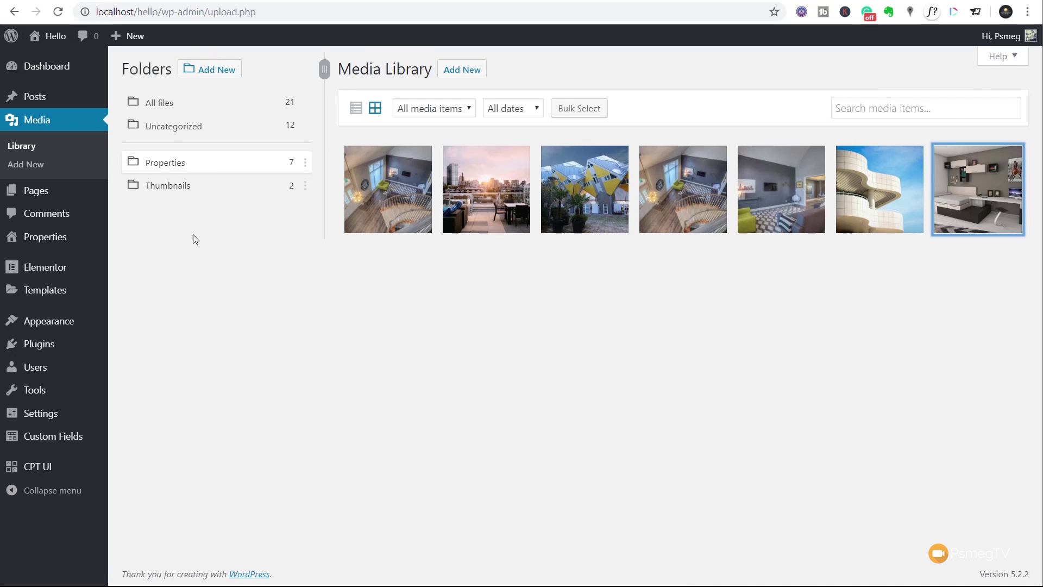
{"action": "left_click_drag", "start_coordinate": [324, 70], "coordinate": [367, 67]}
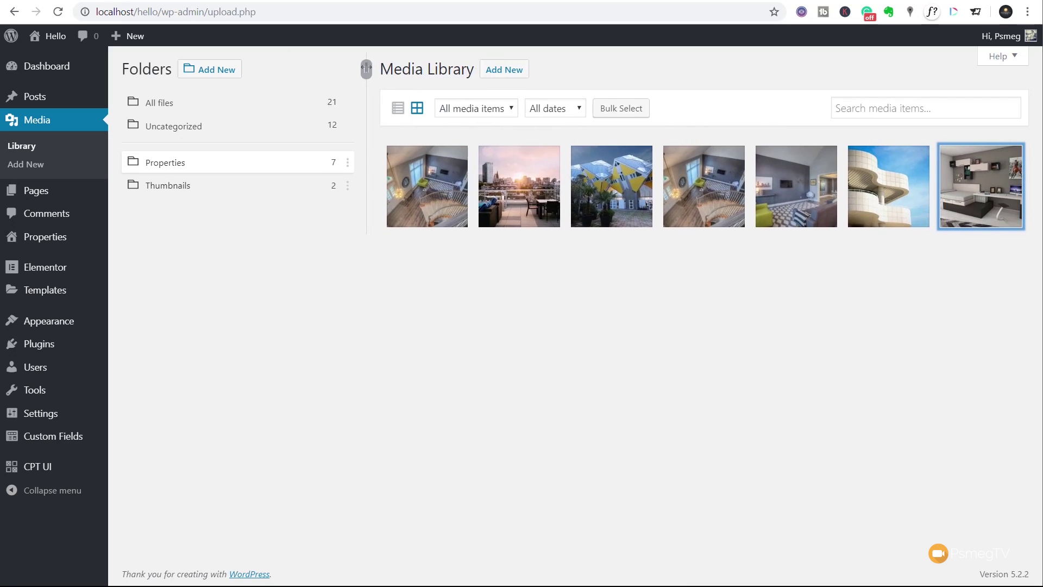